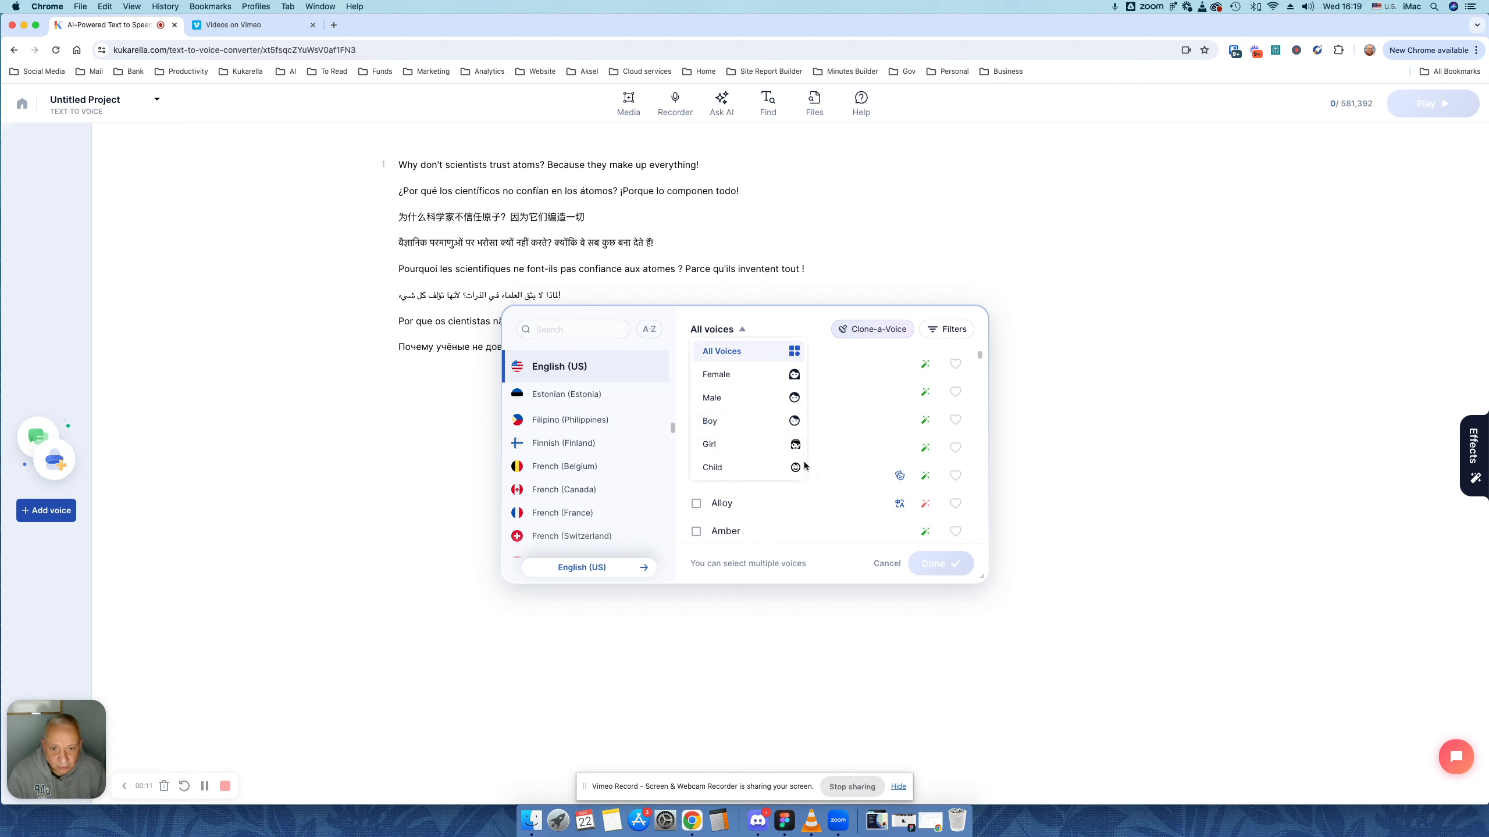
Step: Filter the English (US) voices to Child and select Charlie, Evelynn, Liam, Molly and Lucy
left_click(762, 467)
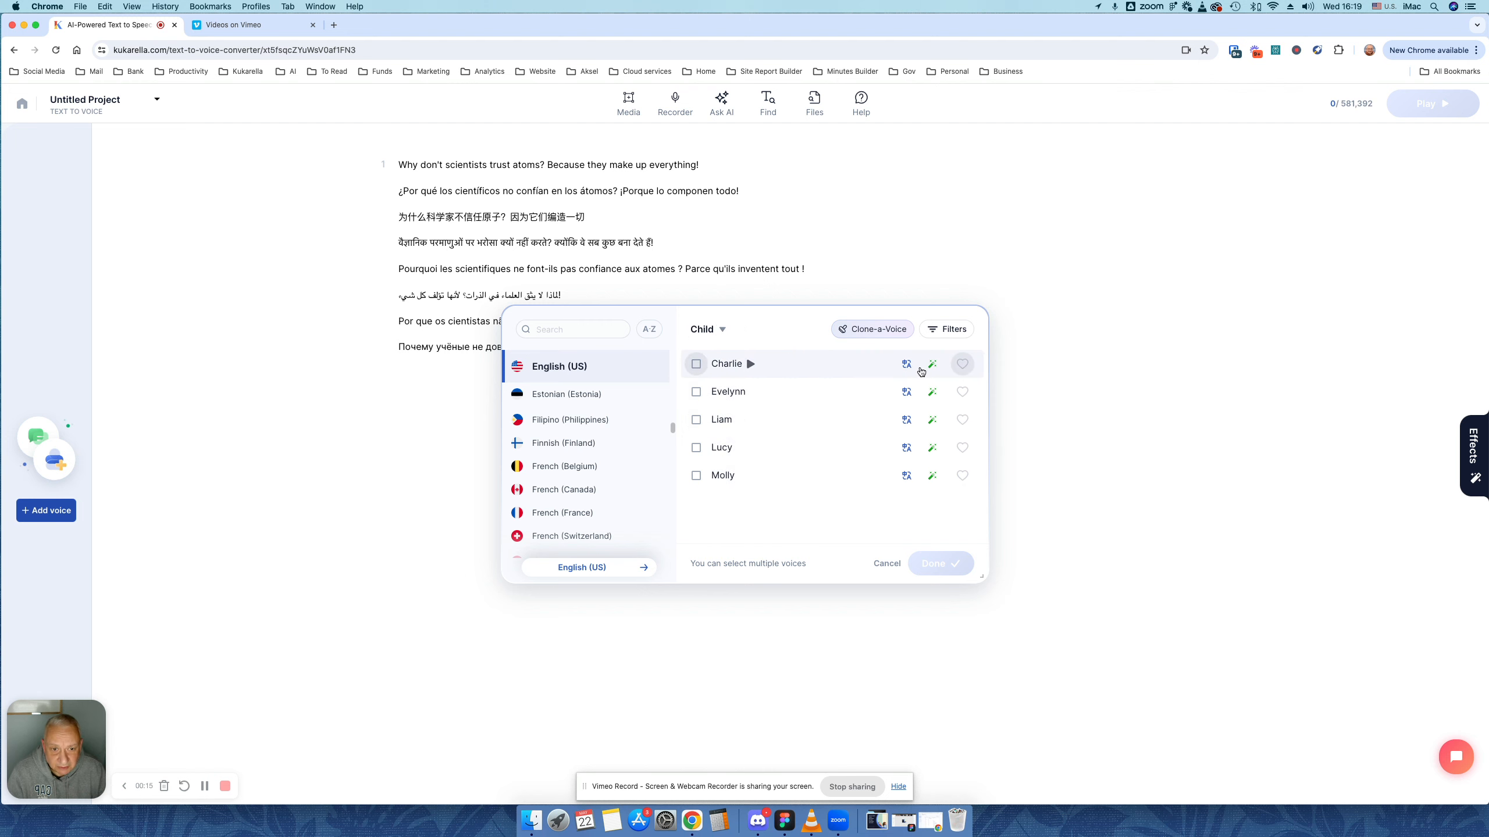
left_click(696, 364)
left_click(695, 392)
left_click(695, 419)
left_click(696, 476)
left_click(696, 449)
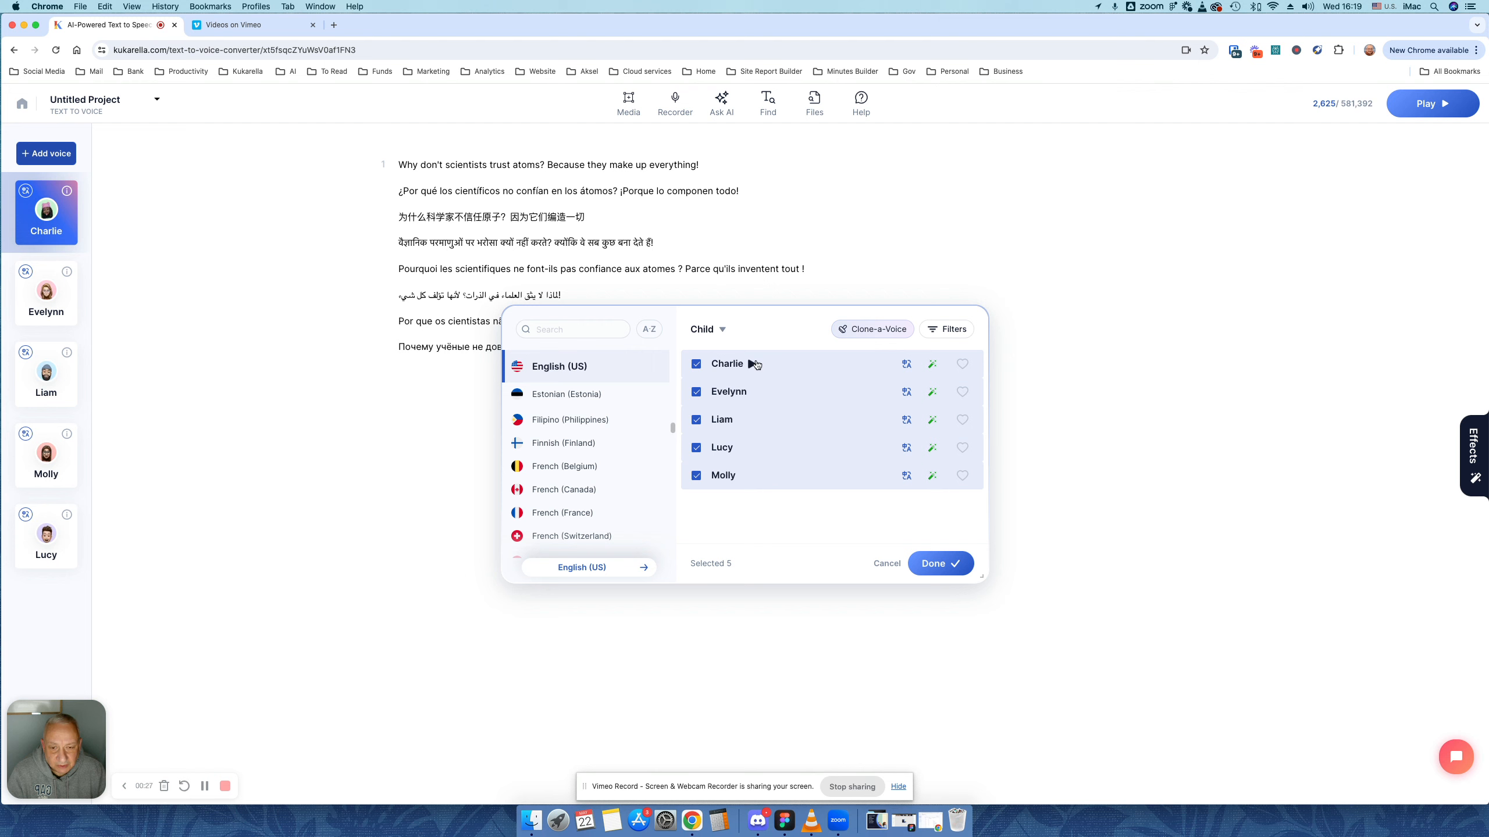
Step: Preview the Charlie and Evelynn voice samples, and confirm the selection of the five child voices
left_click(751, 364)
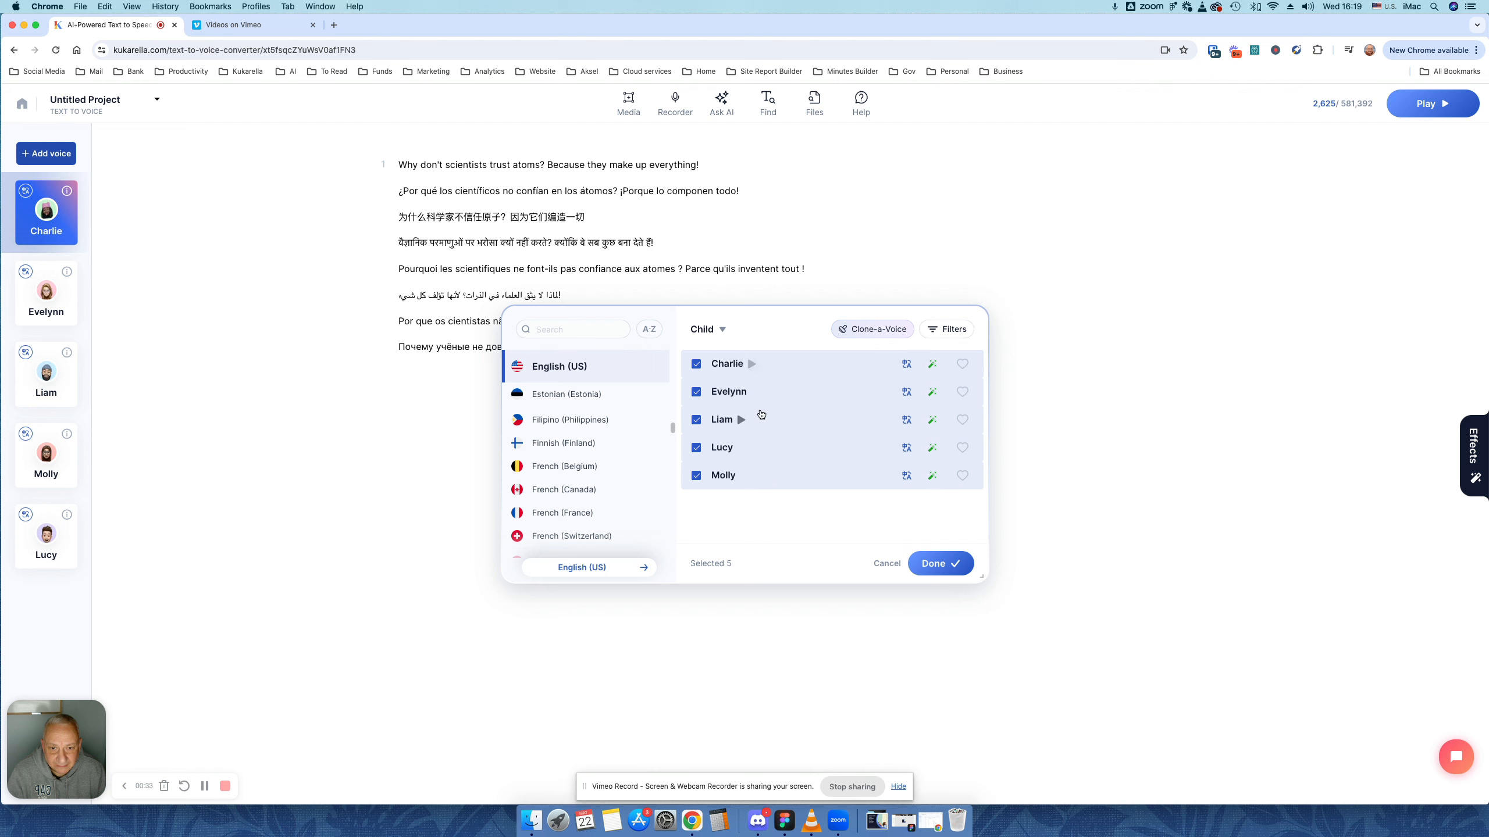
left_click(754, 393)
left_click(939, 564)
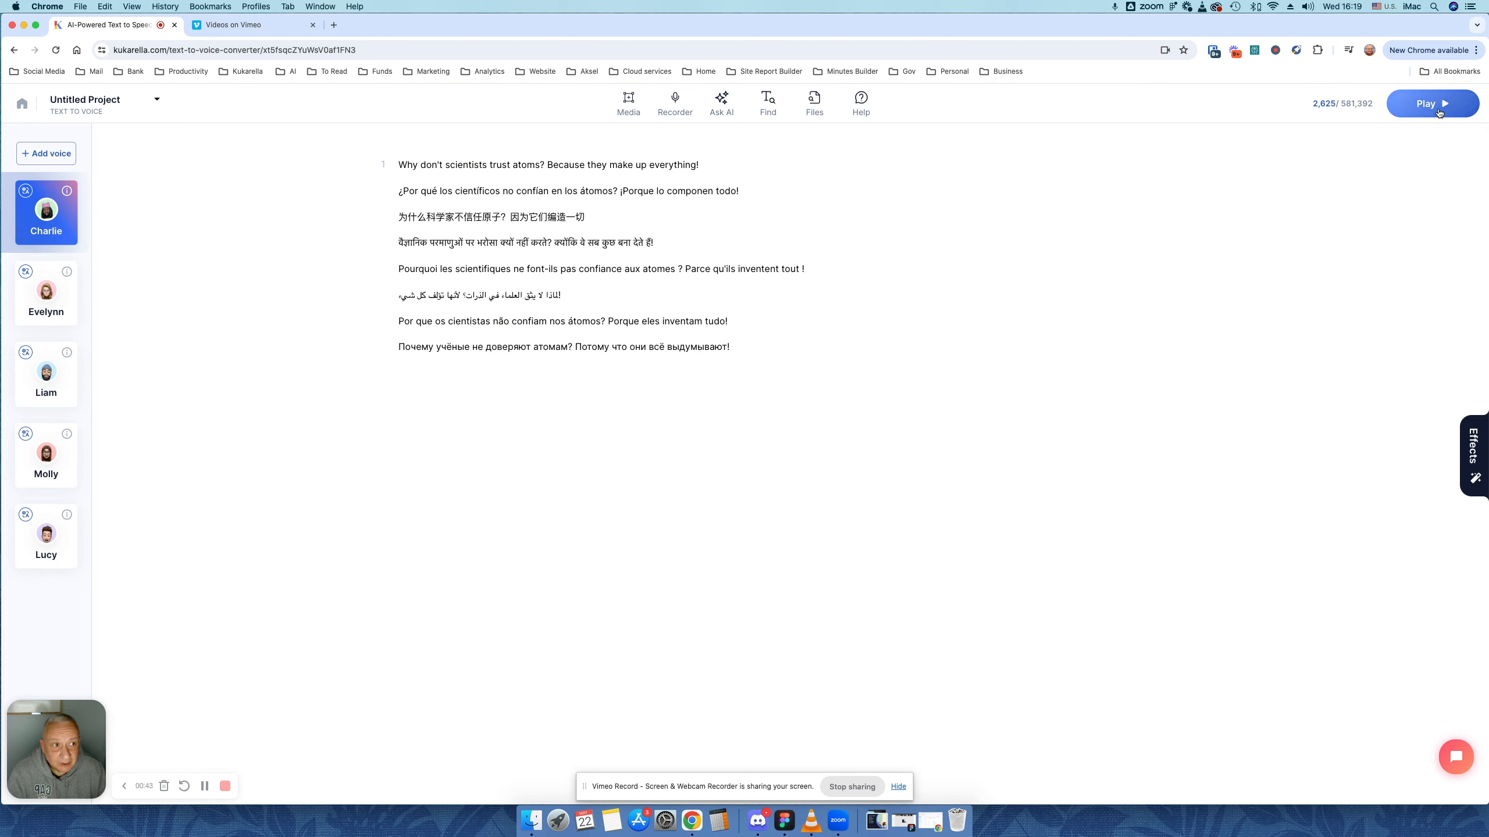
Step: Convert the multilingual joke text to speech with the selected voices and play Evelynn's reading, hiding the screen-sharing notice
left_click(1439, 112)
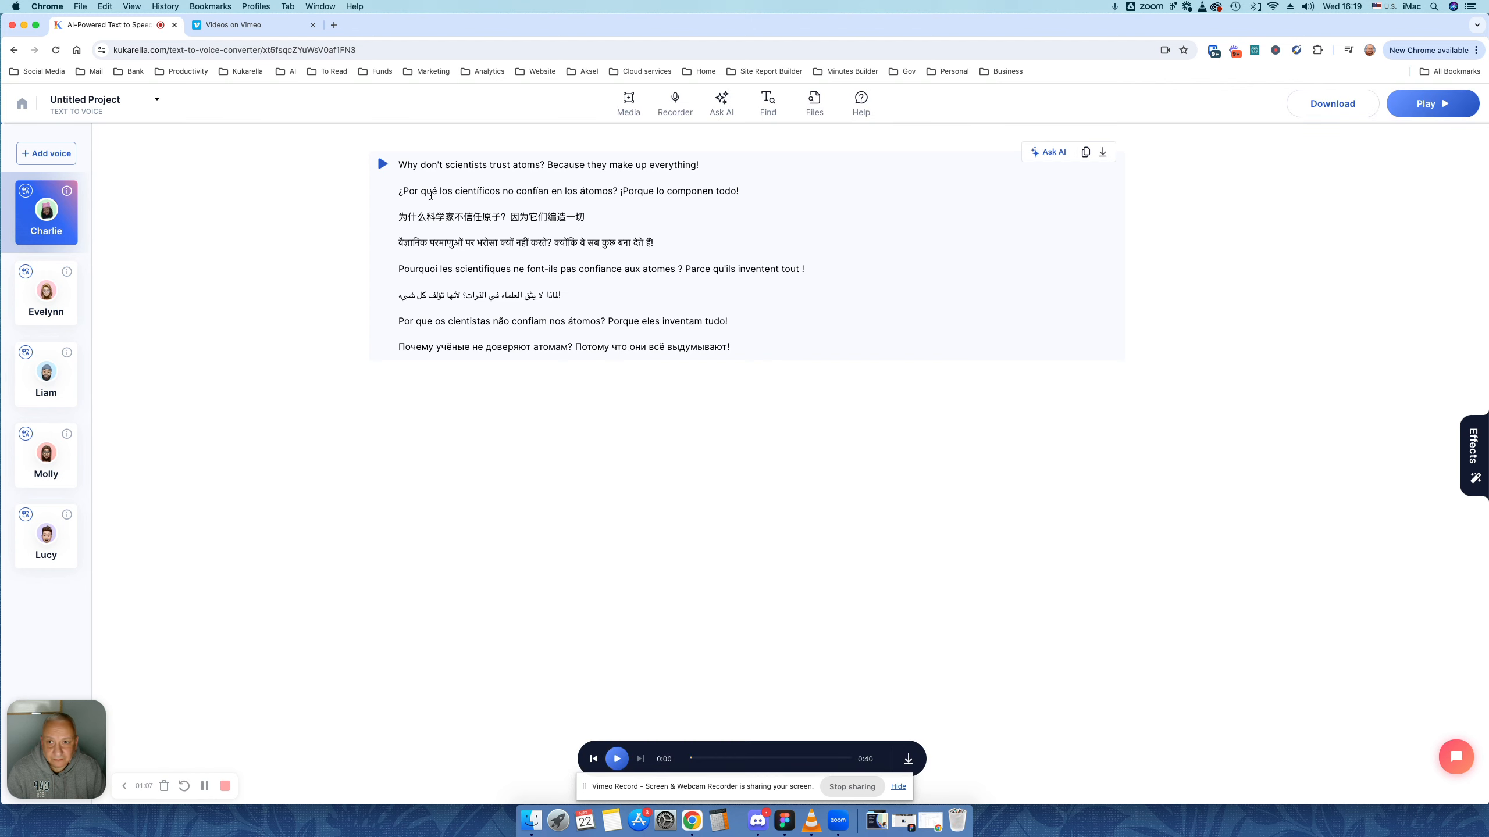
left_click(1432, 103)
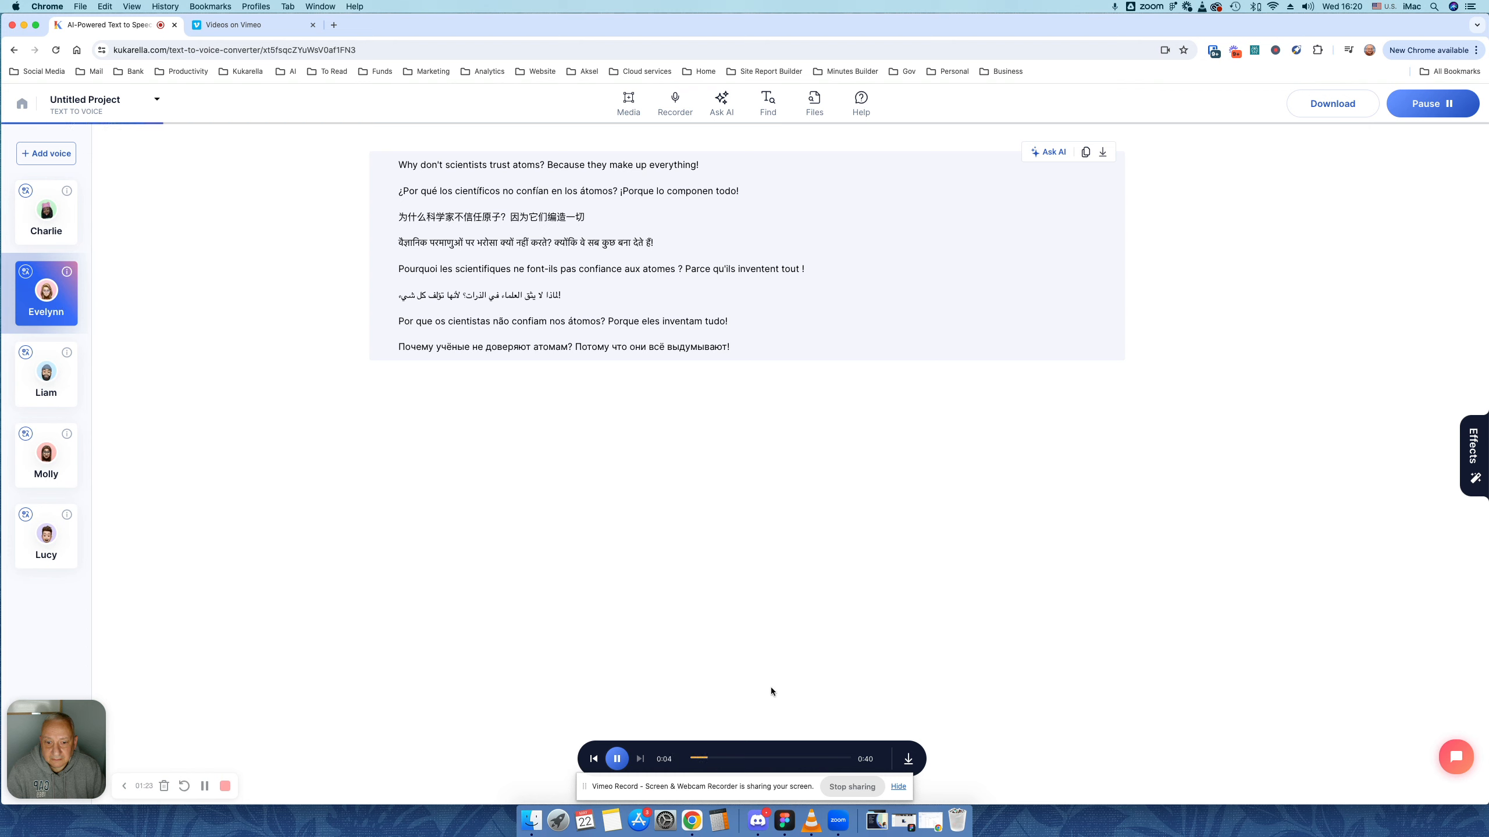
left_click(898, 787)
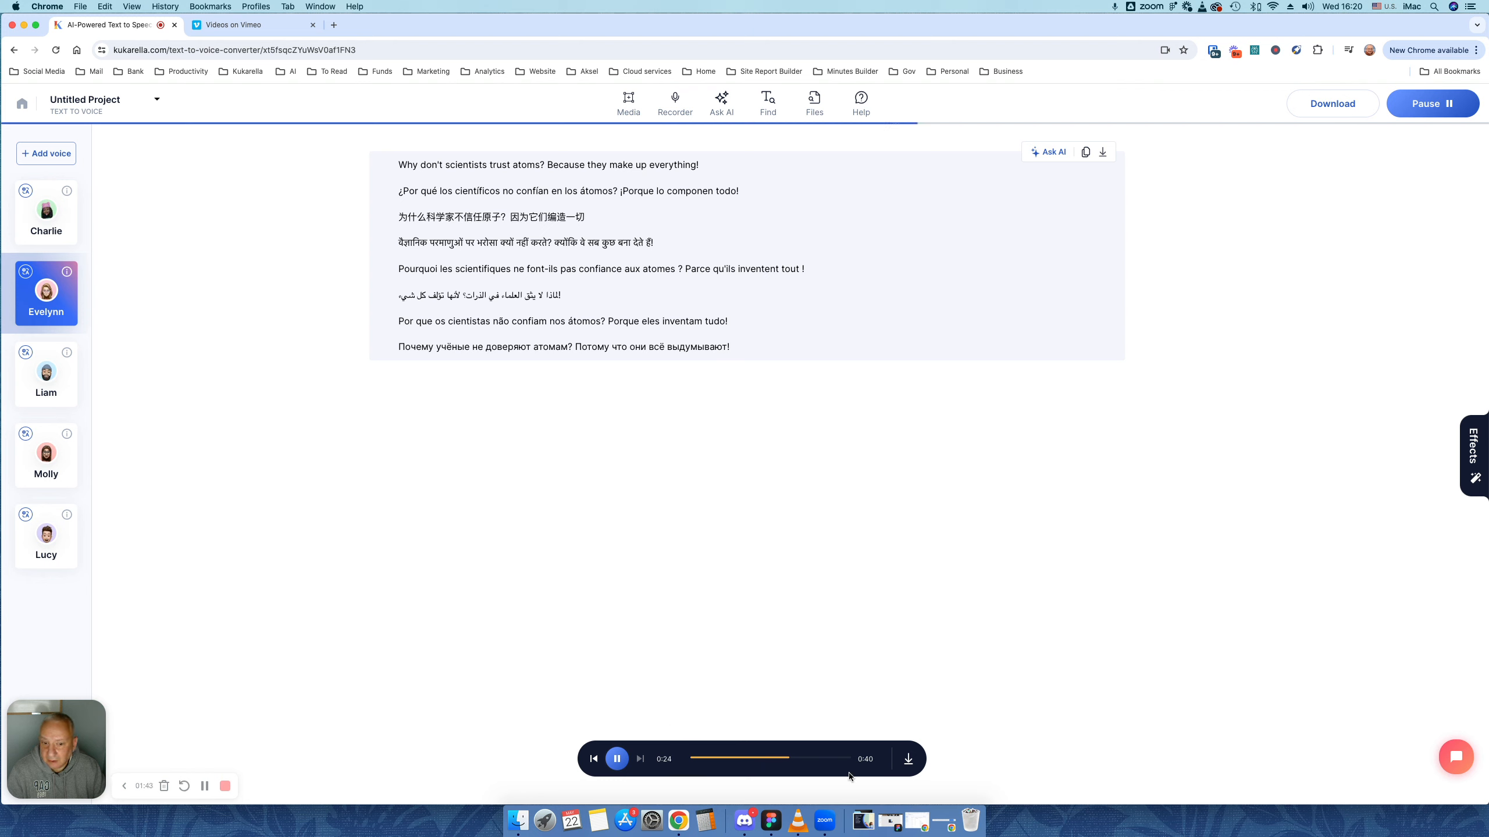
Step: Listen to the Liam, Molly and Lucy readings of the text, skipping ahead to near the end of Molly's and pausing Lucy's
left_click(46, 378)
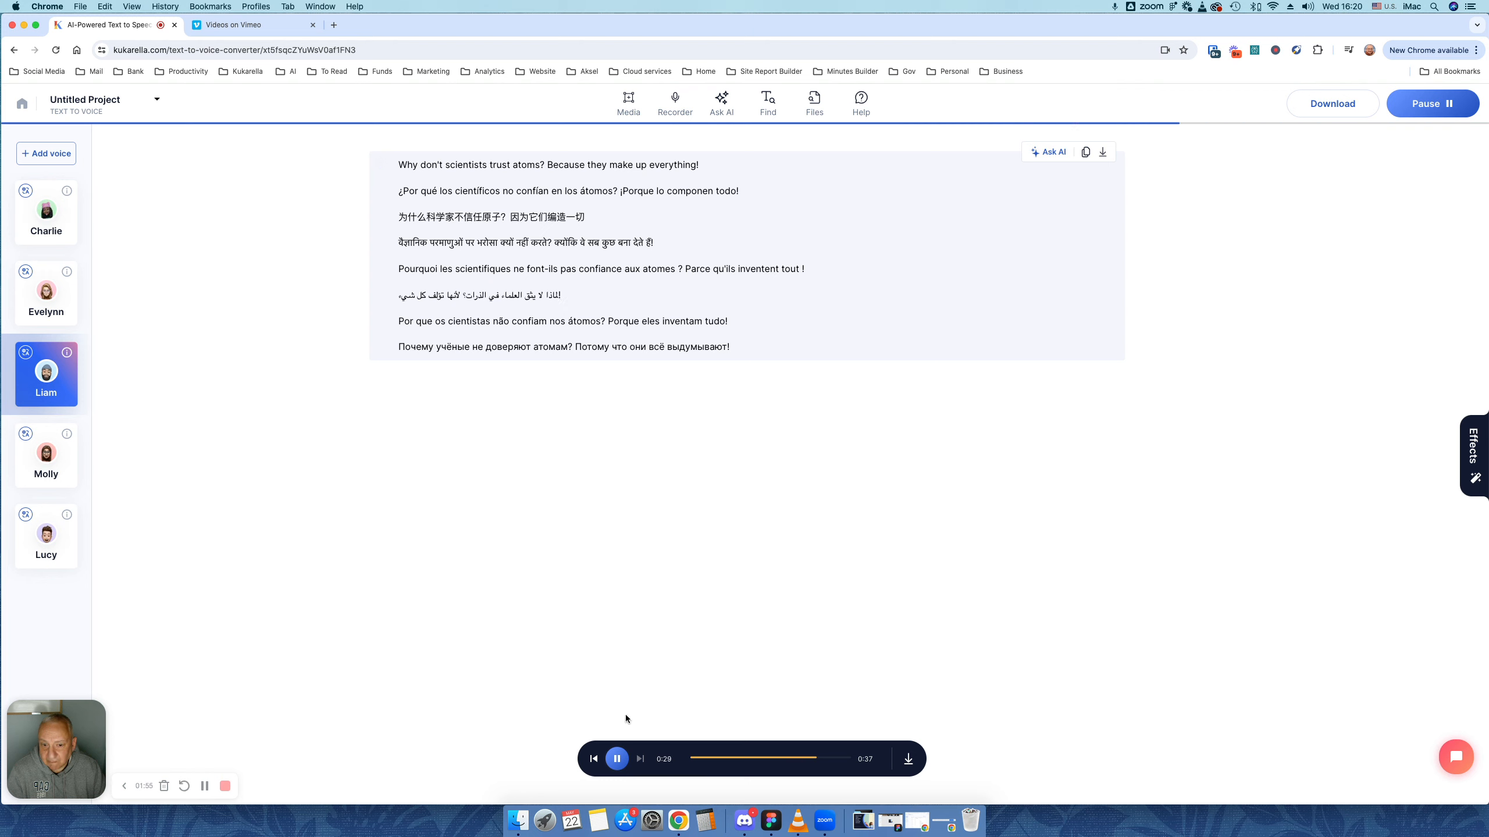
left_click(624, 760)
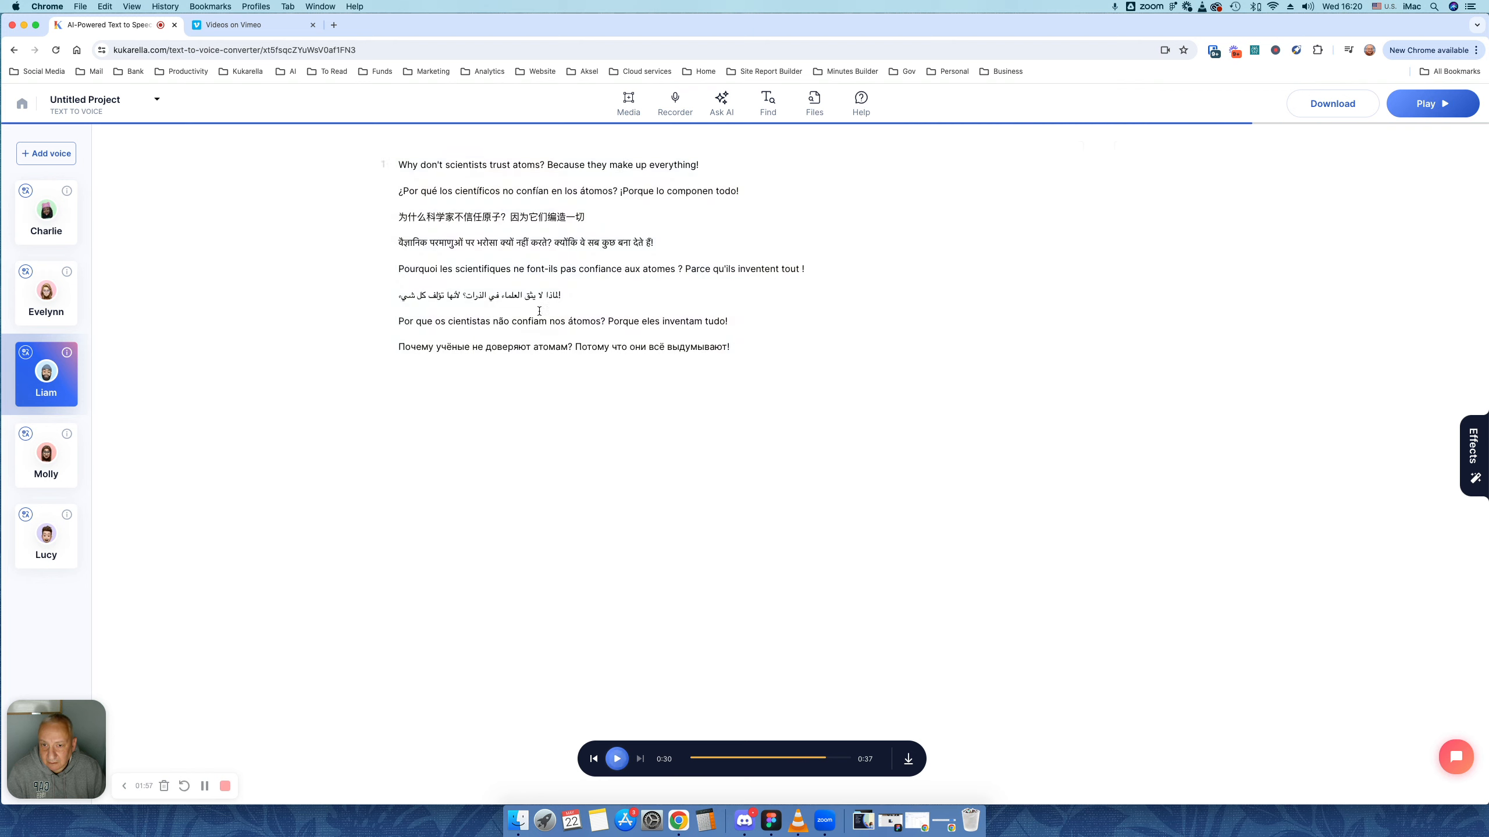
left_click(46, 461)
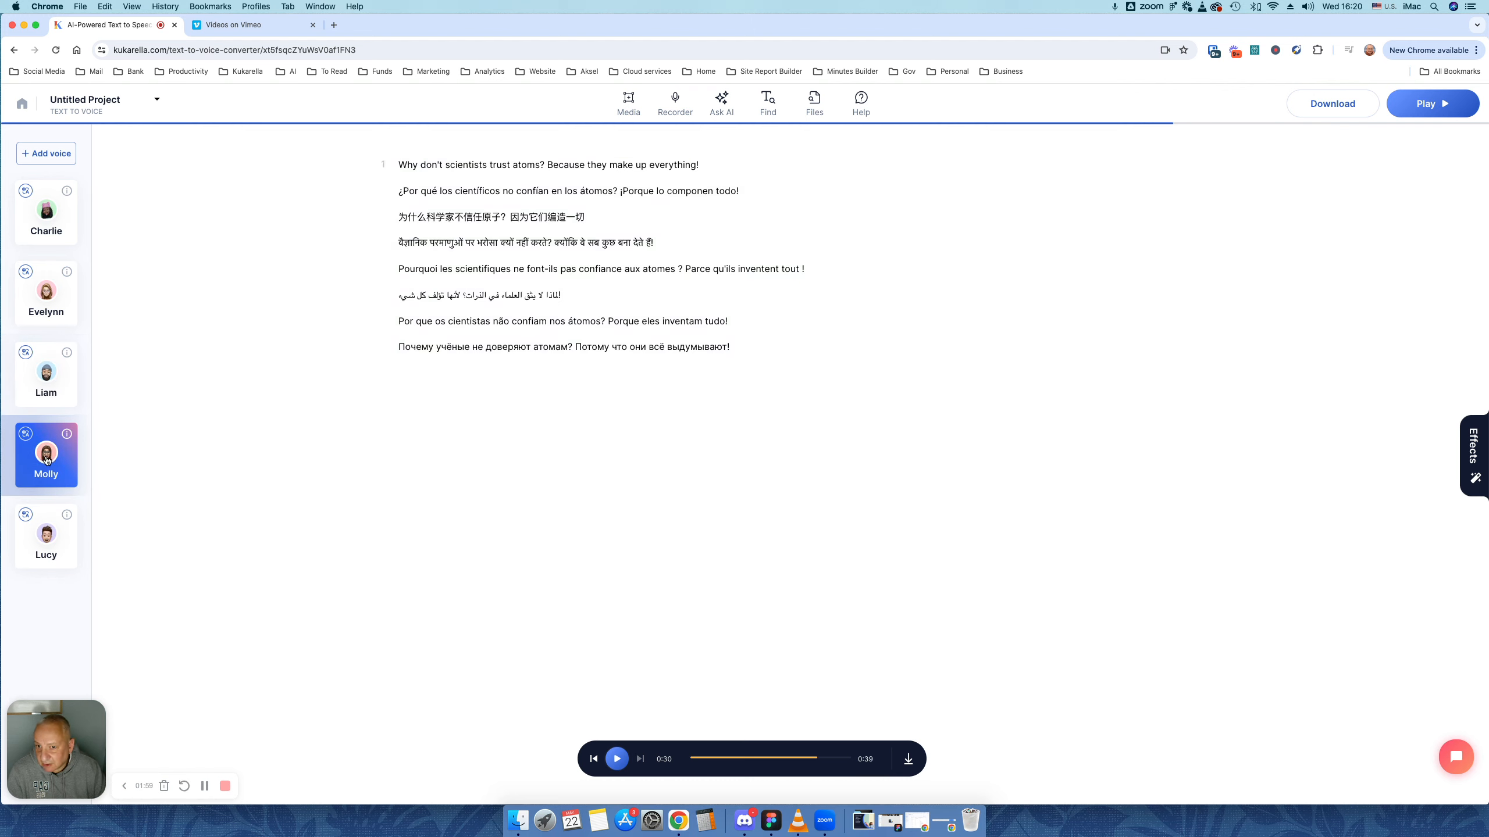
left_click(616, 759)
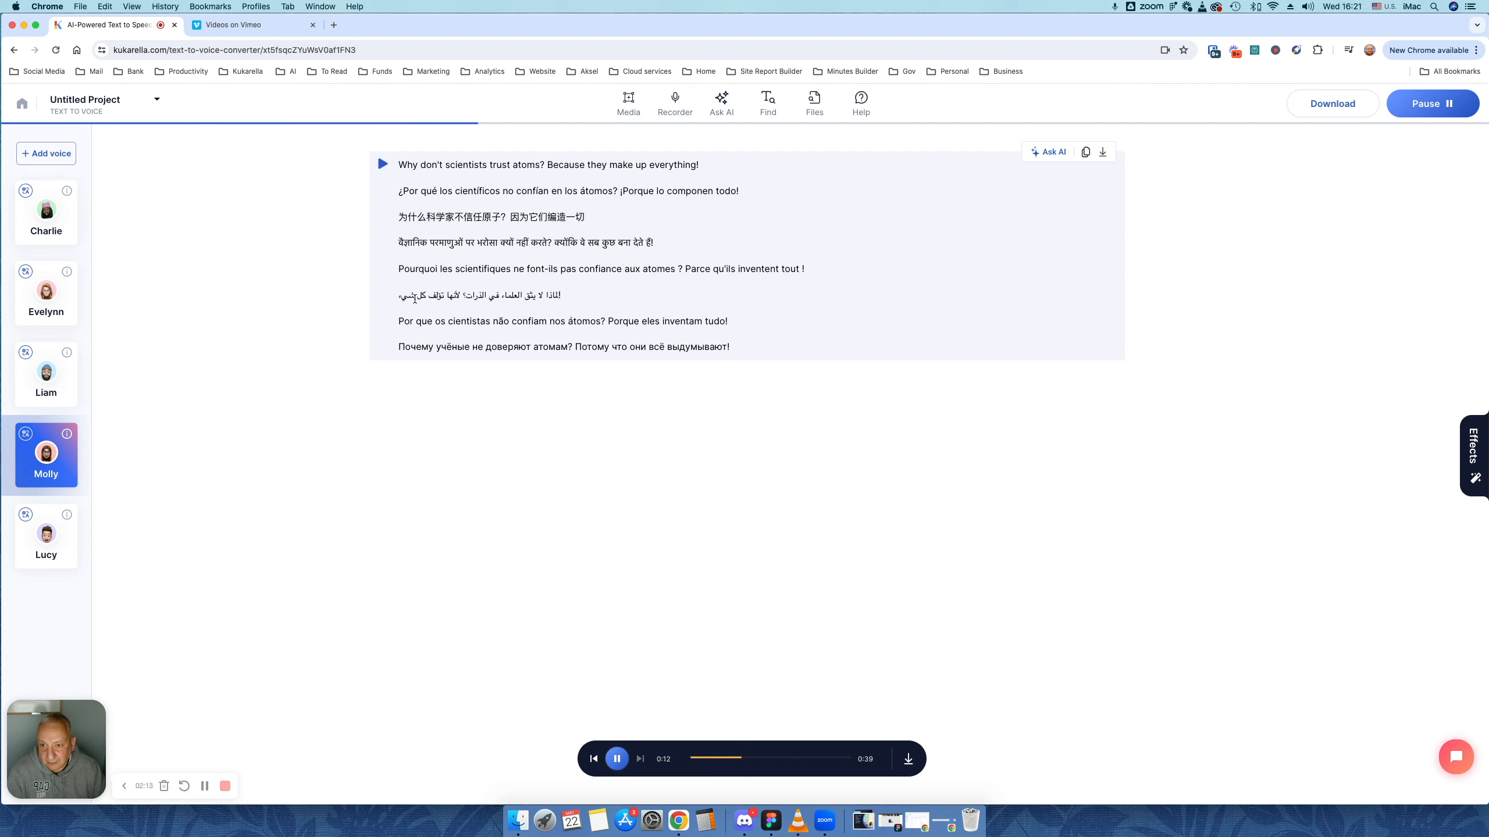
left_click(818, 760)
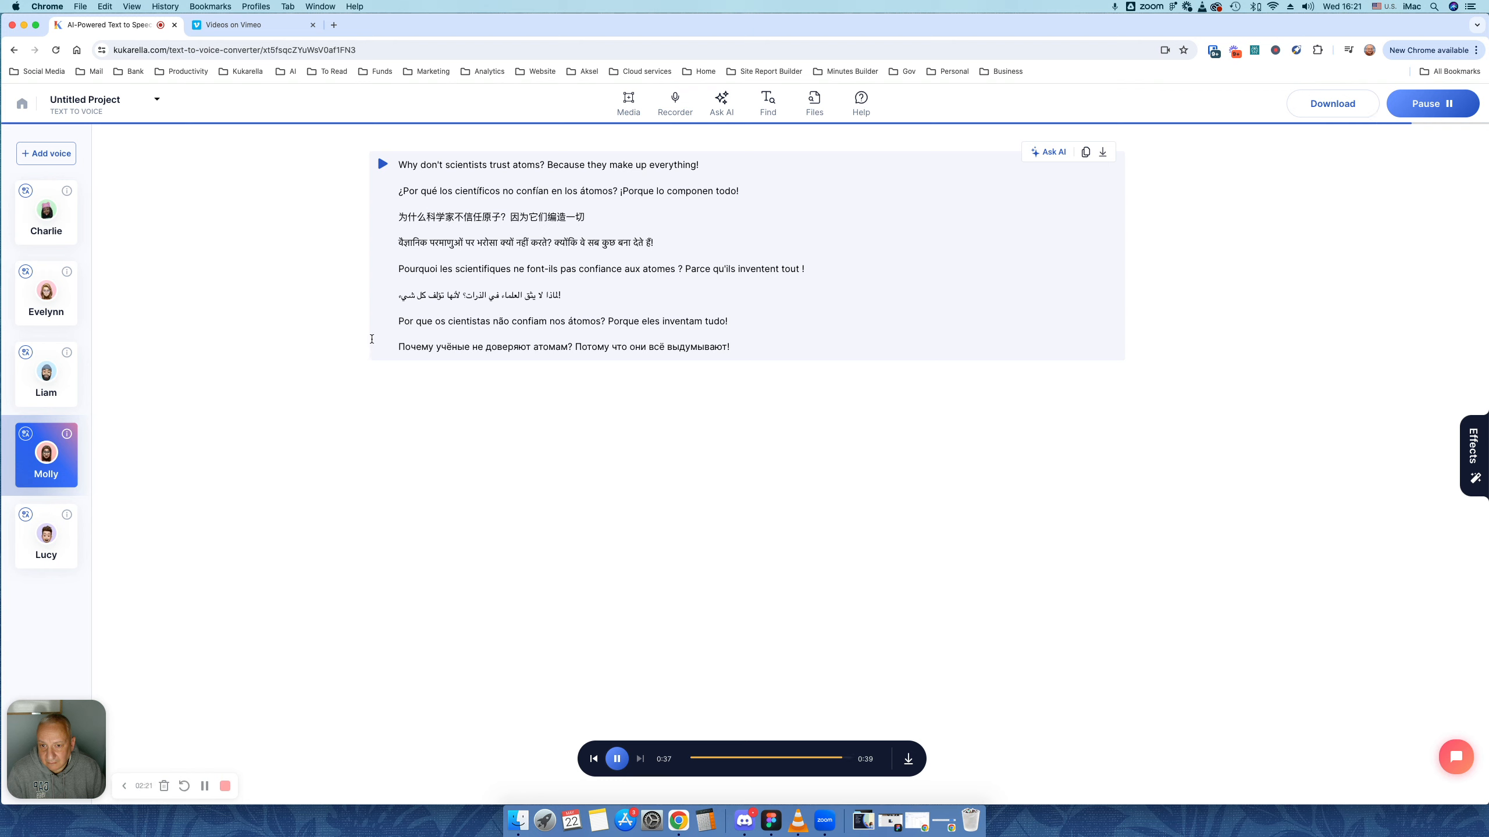
left_click(47, 542)
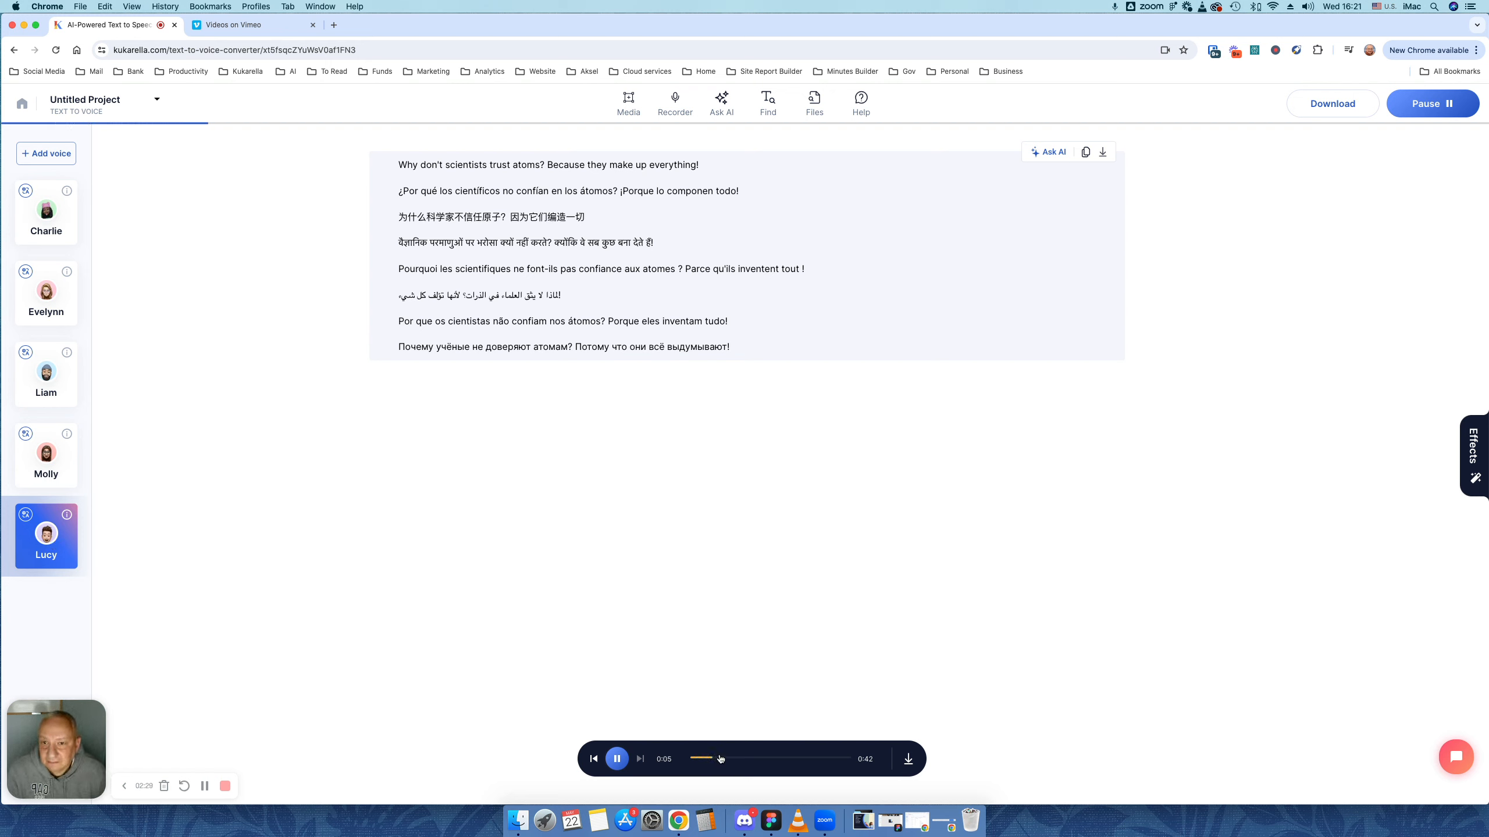
left_click(617, 759)
Step: Remove all five child voices, Evelynn, Charlie, Lucy, Liam and Molly, from the project
left_click(46, 153)
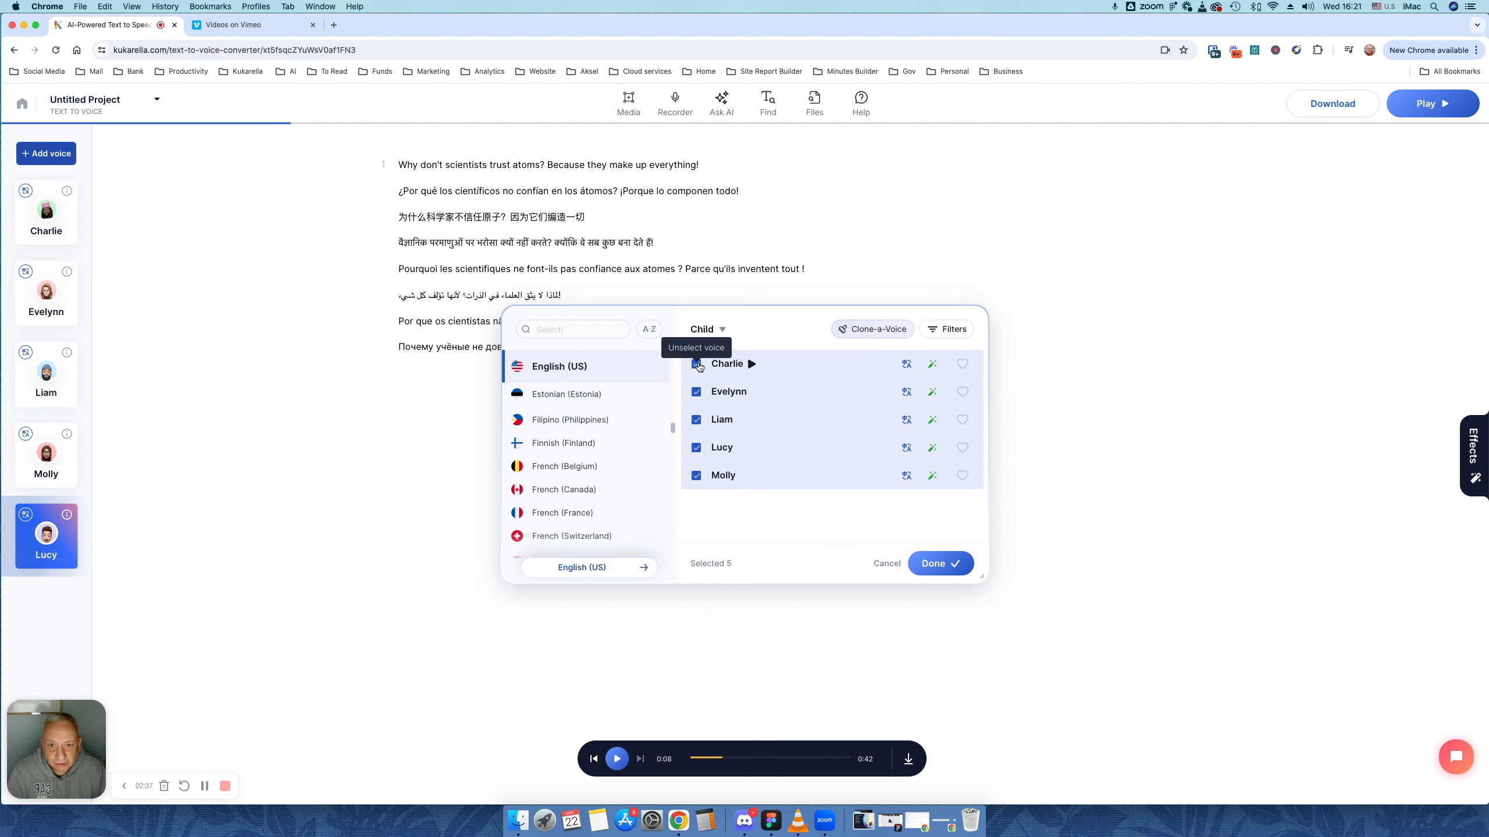
left_click(696, 392)
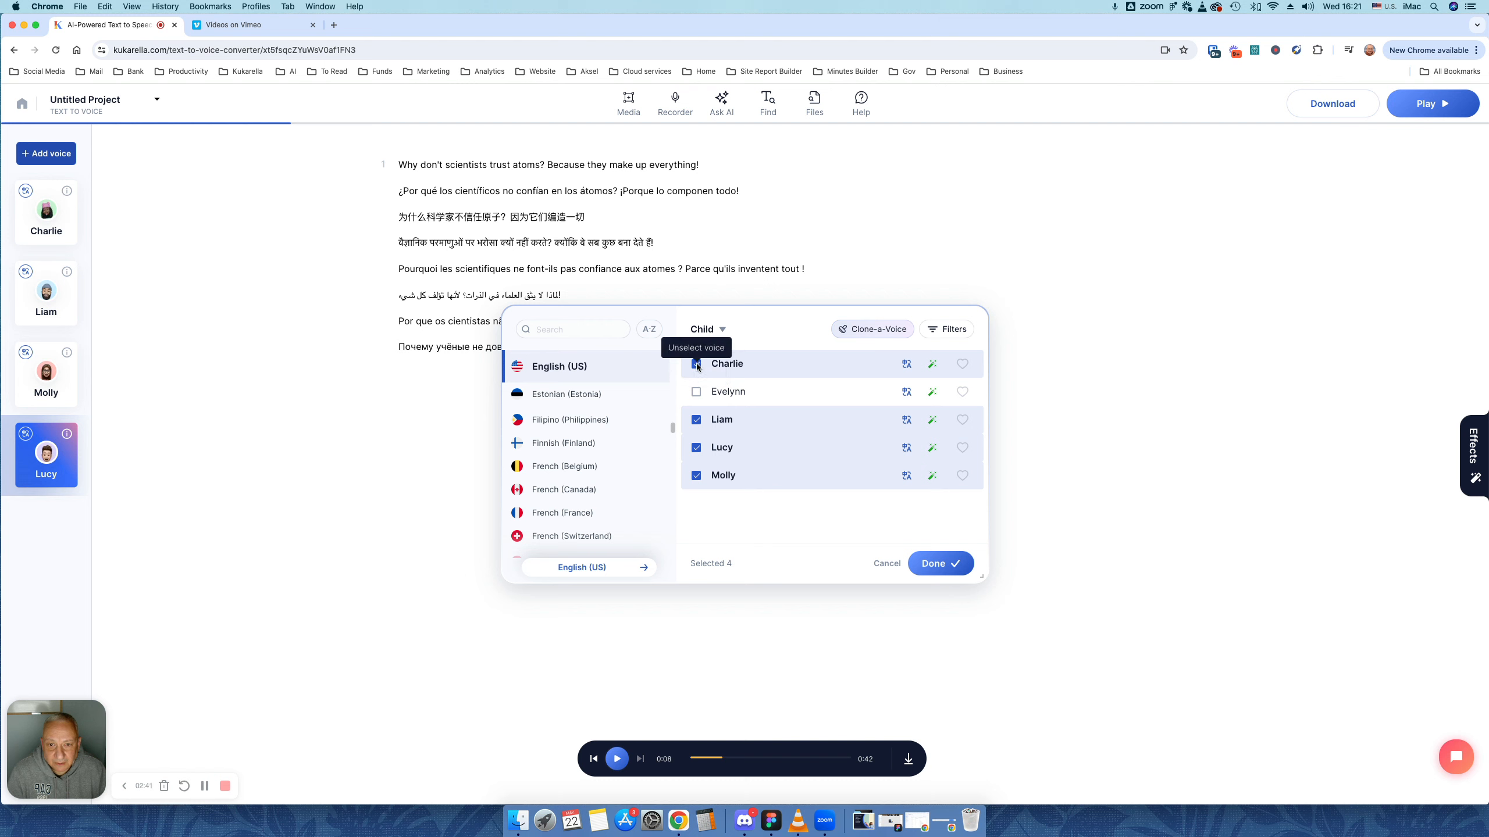
left_click(697, 364)
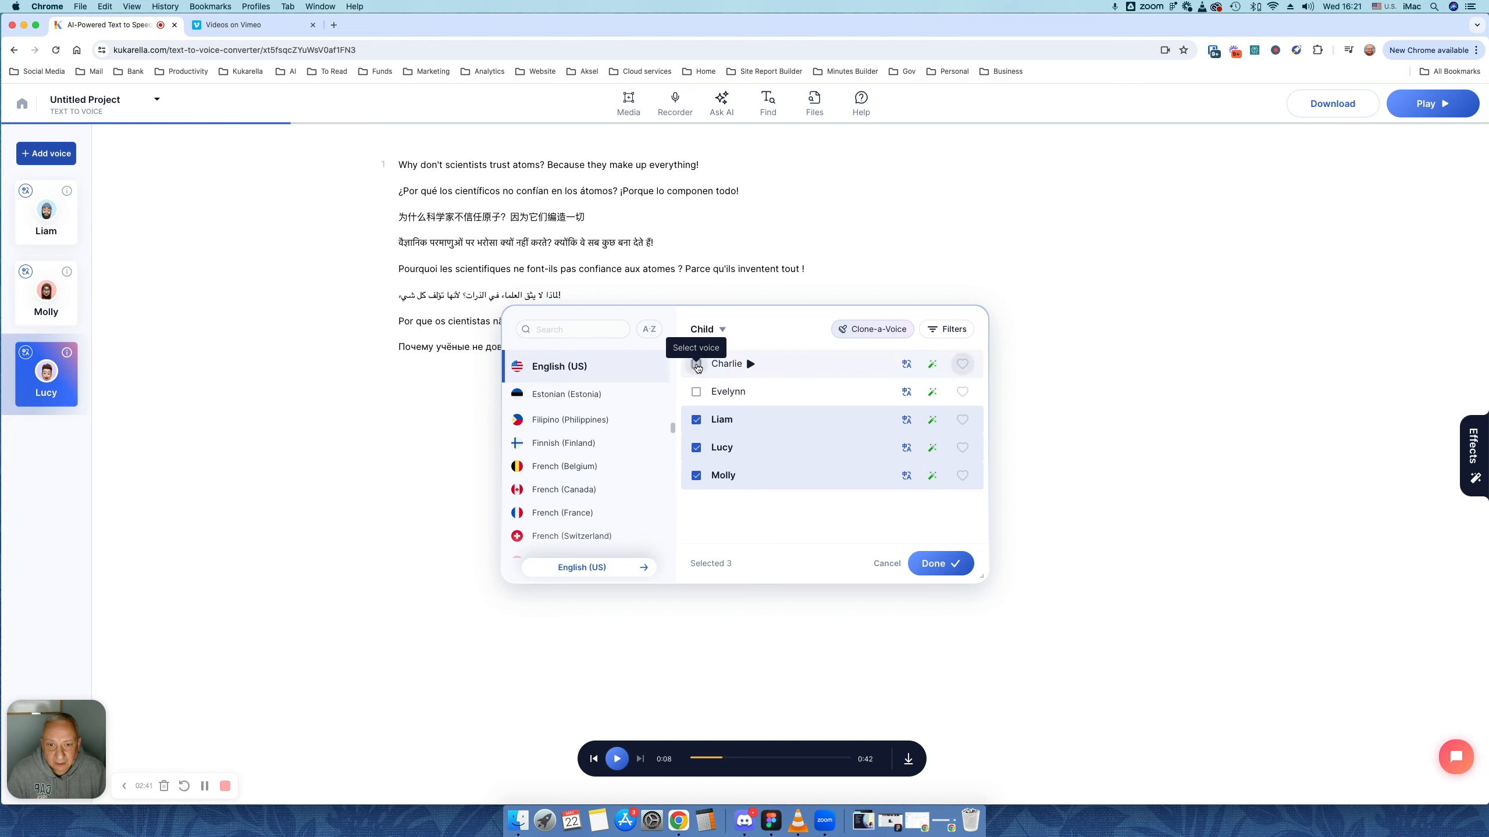
left_click(696, 447)
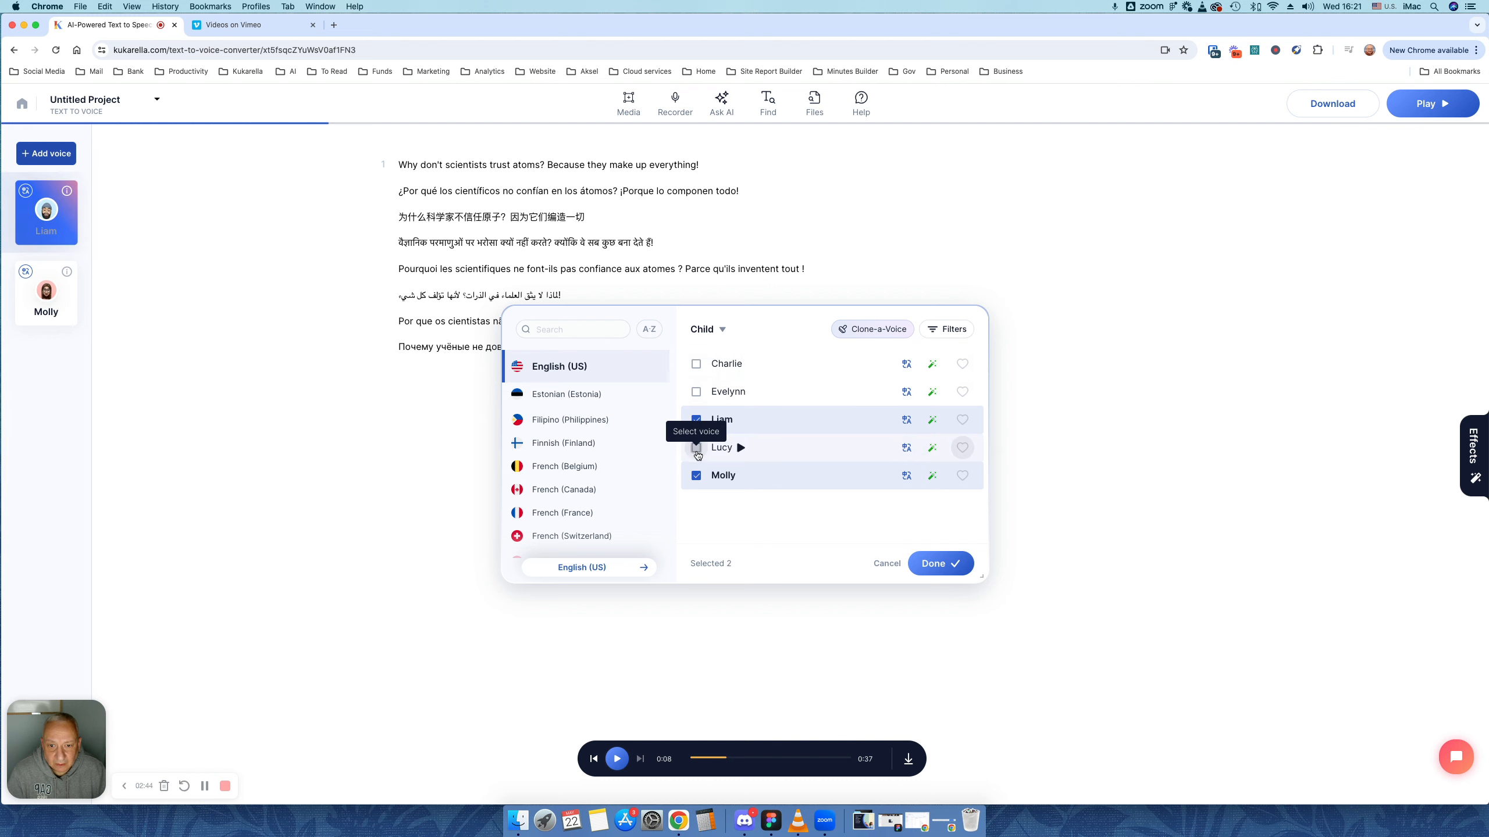
left_click(697, 420)
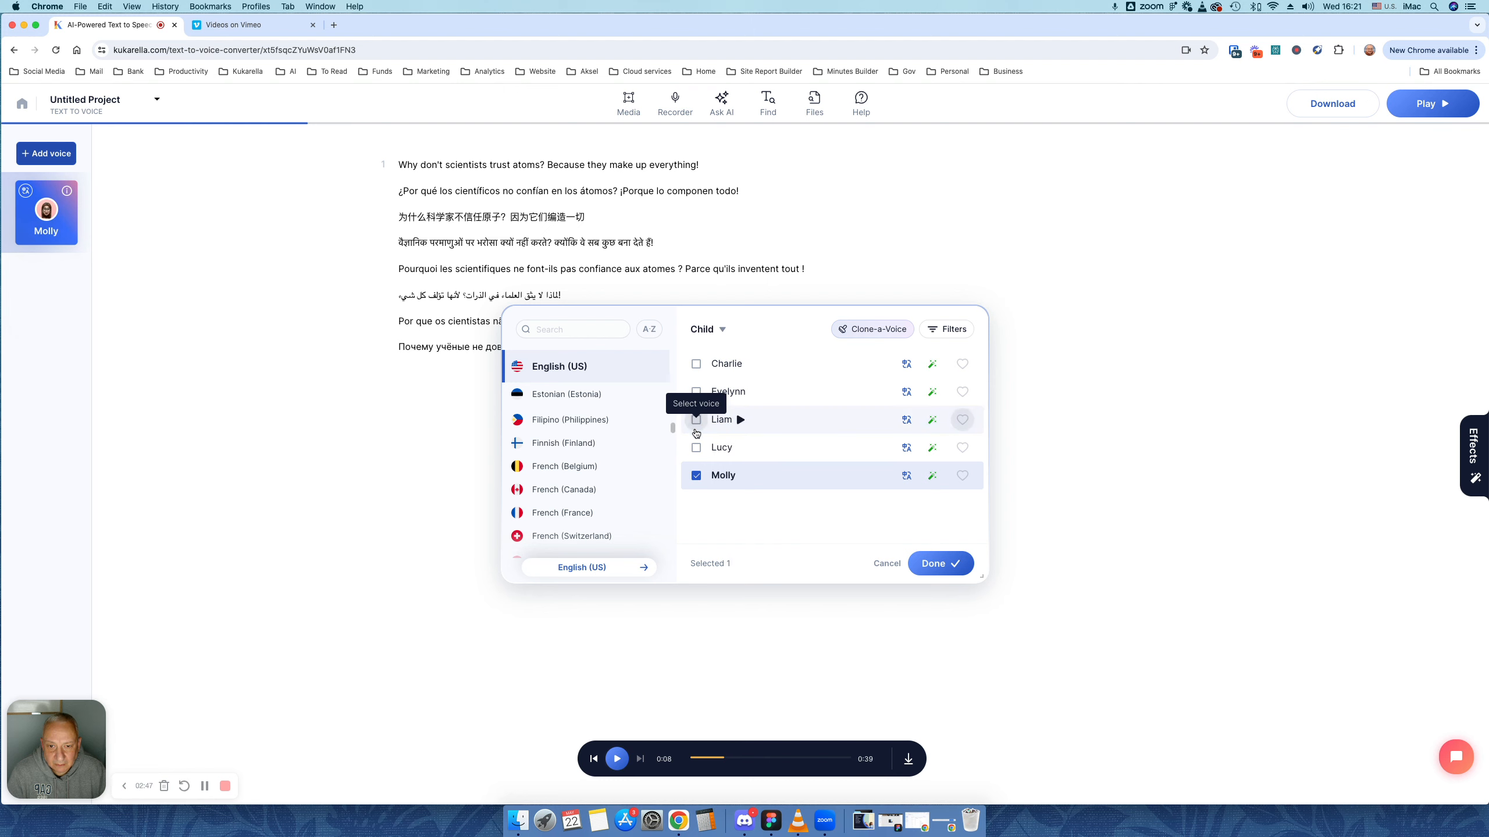
left_click(697, 477)
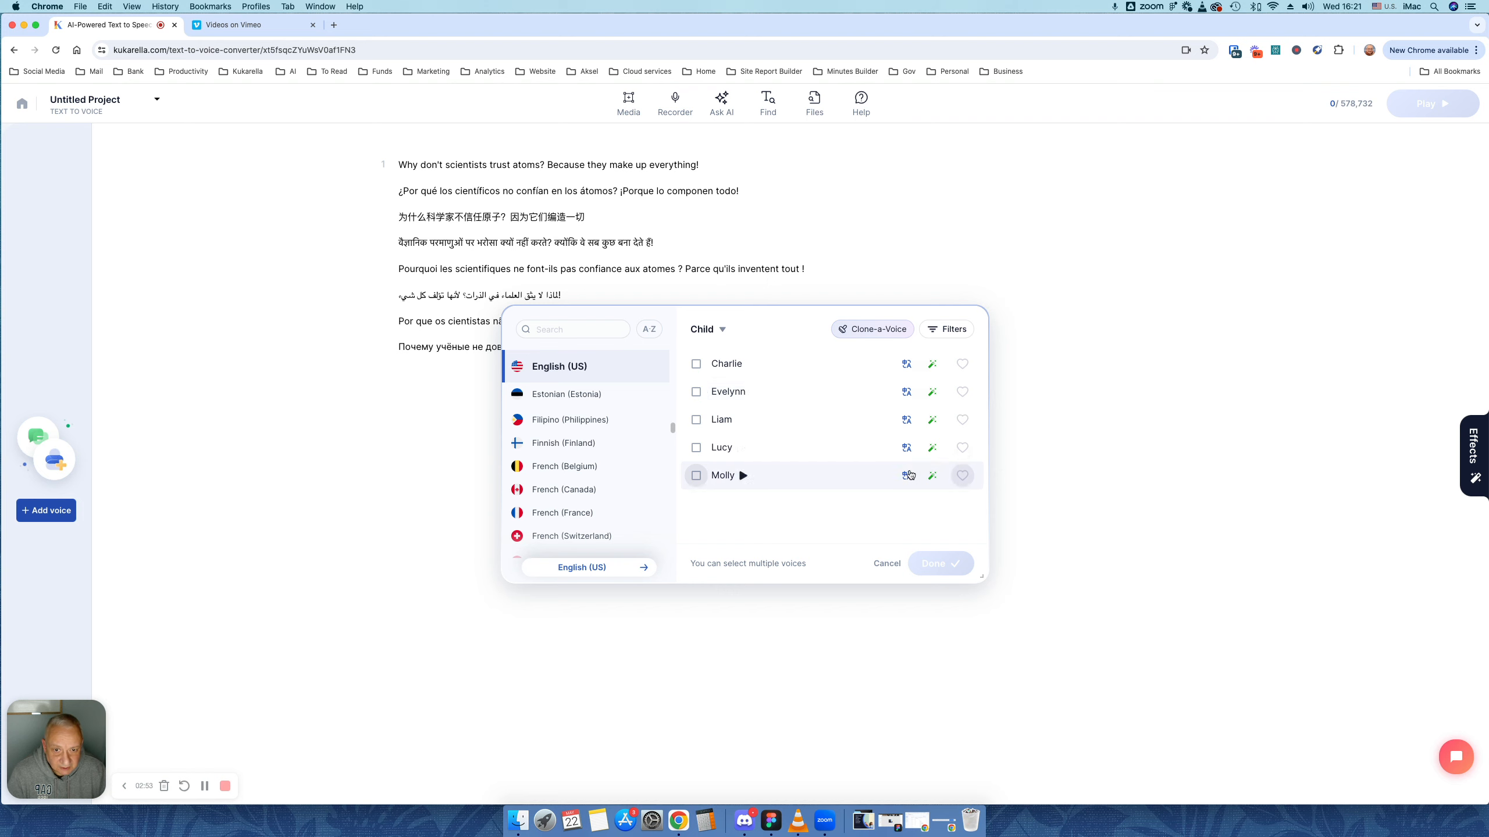
Step: Filter the English (US) voices to Boy and look through the list of available voices
left_click(719, 335)
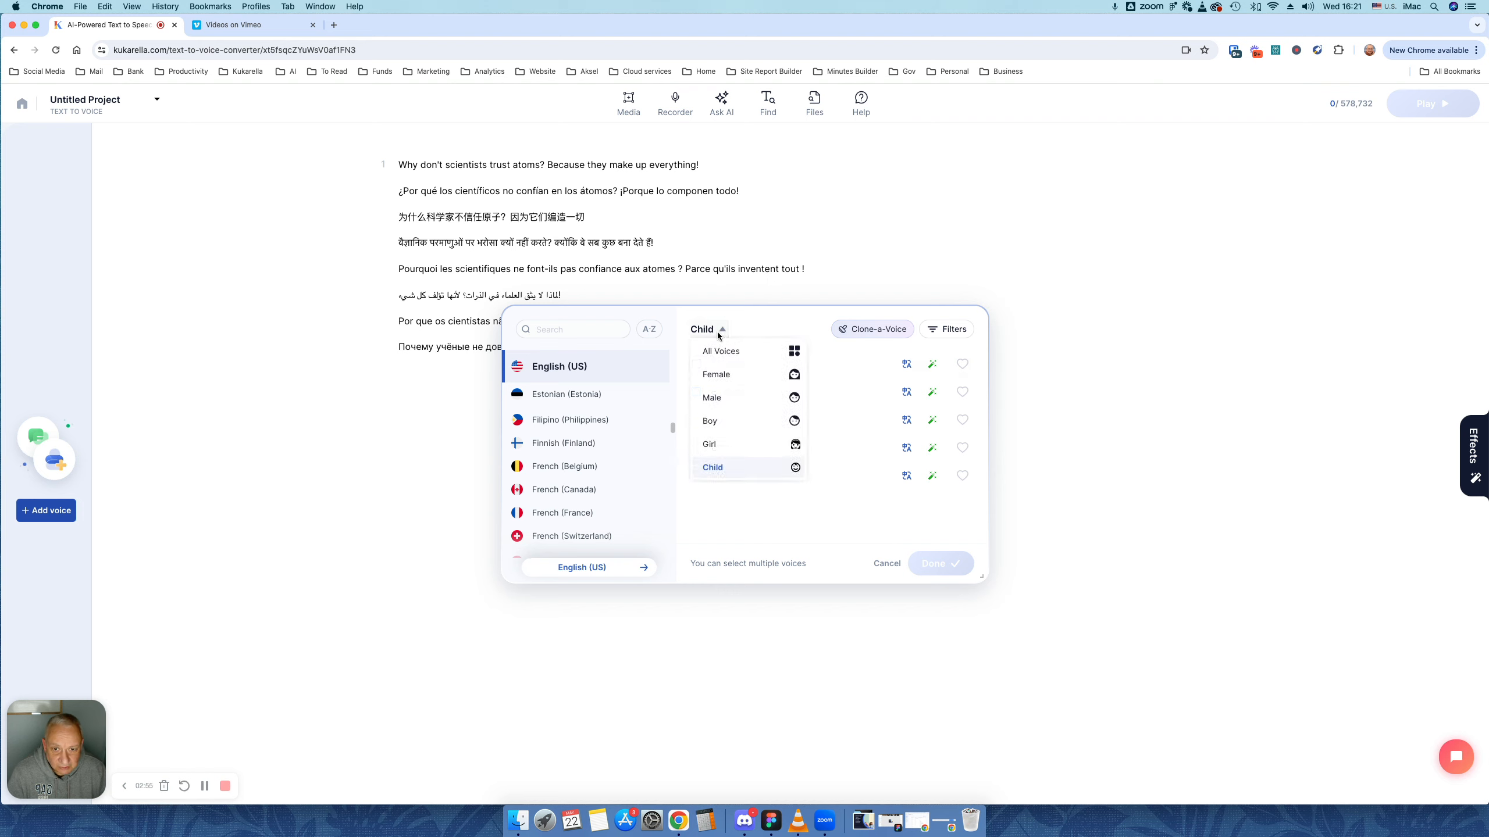
left_click(796, 421)
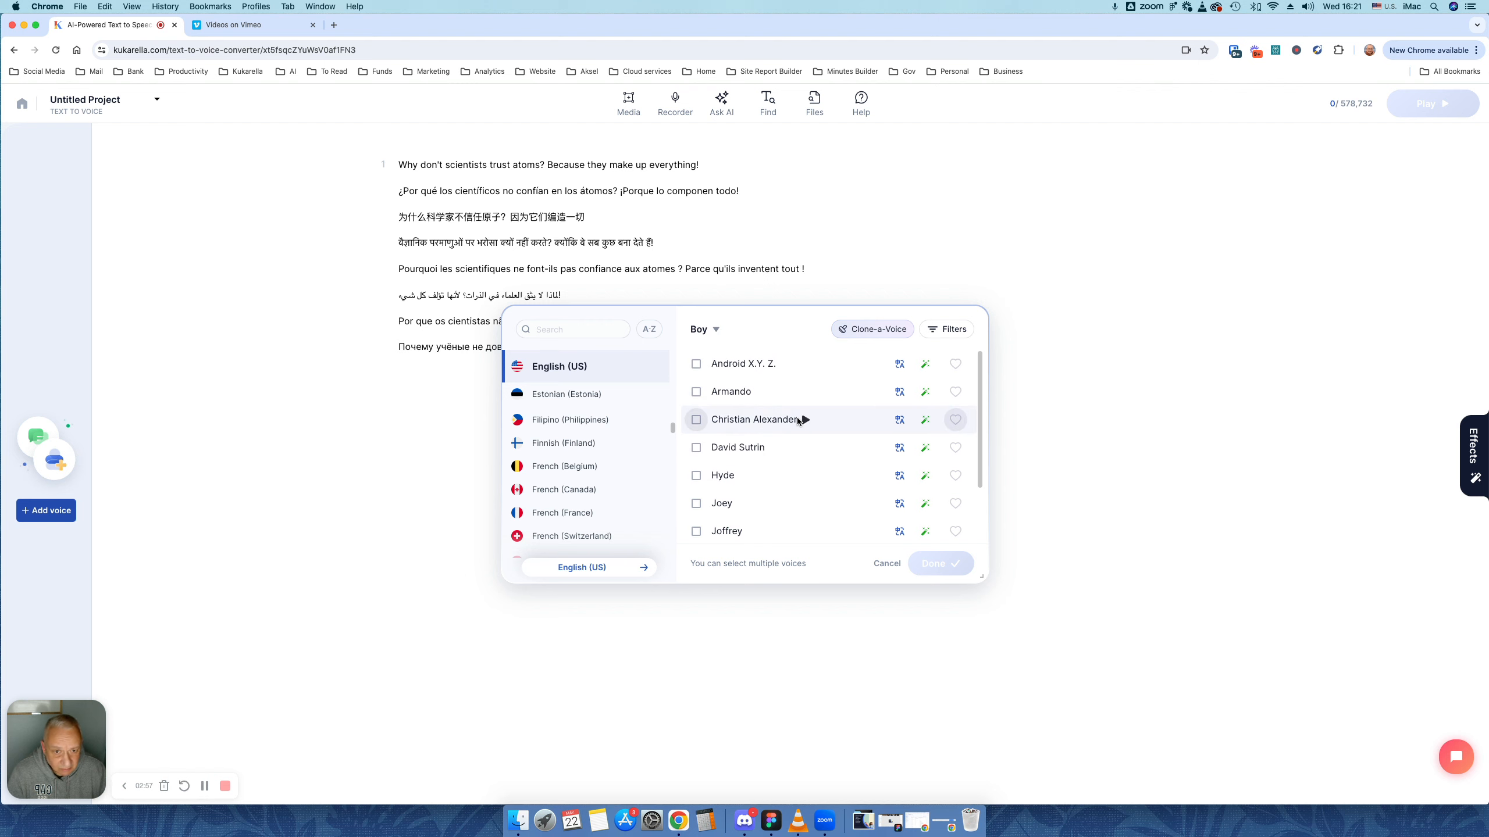
left_click_drag(980, 398, 979, 362)
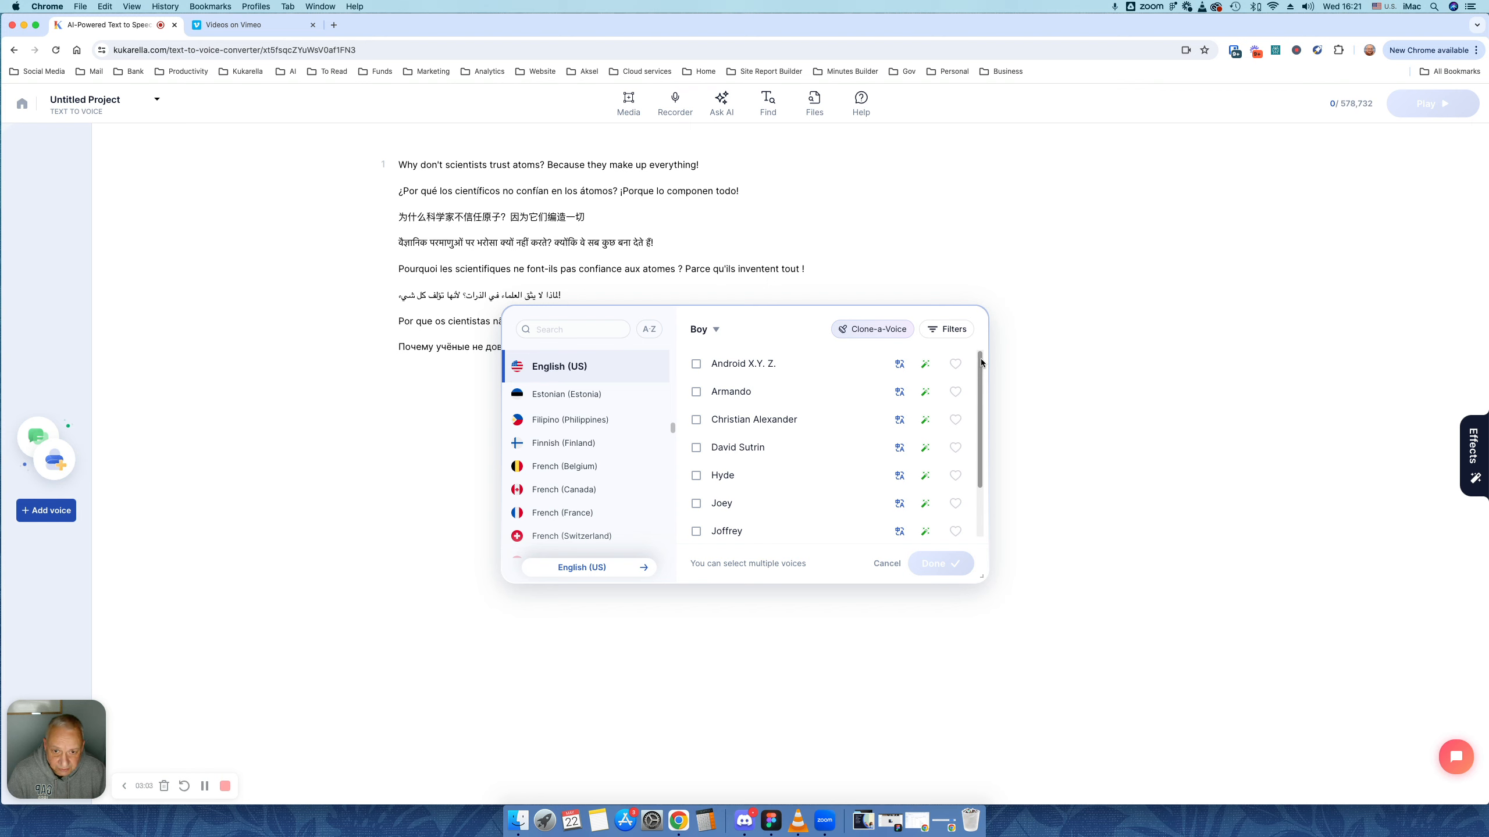
left_click_drag(976, 403, 978, 361)
Step: Filter the English (US) voices to Girl and preview the Myra, Natasha and Sophia samples
left_click(706, 329)
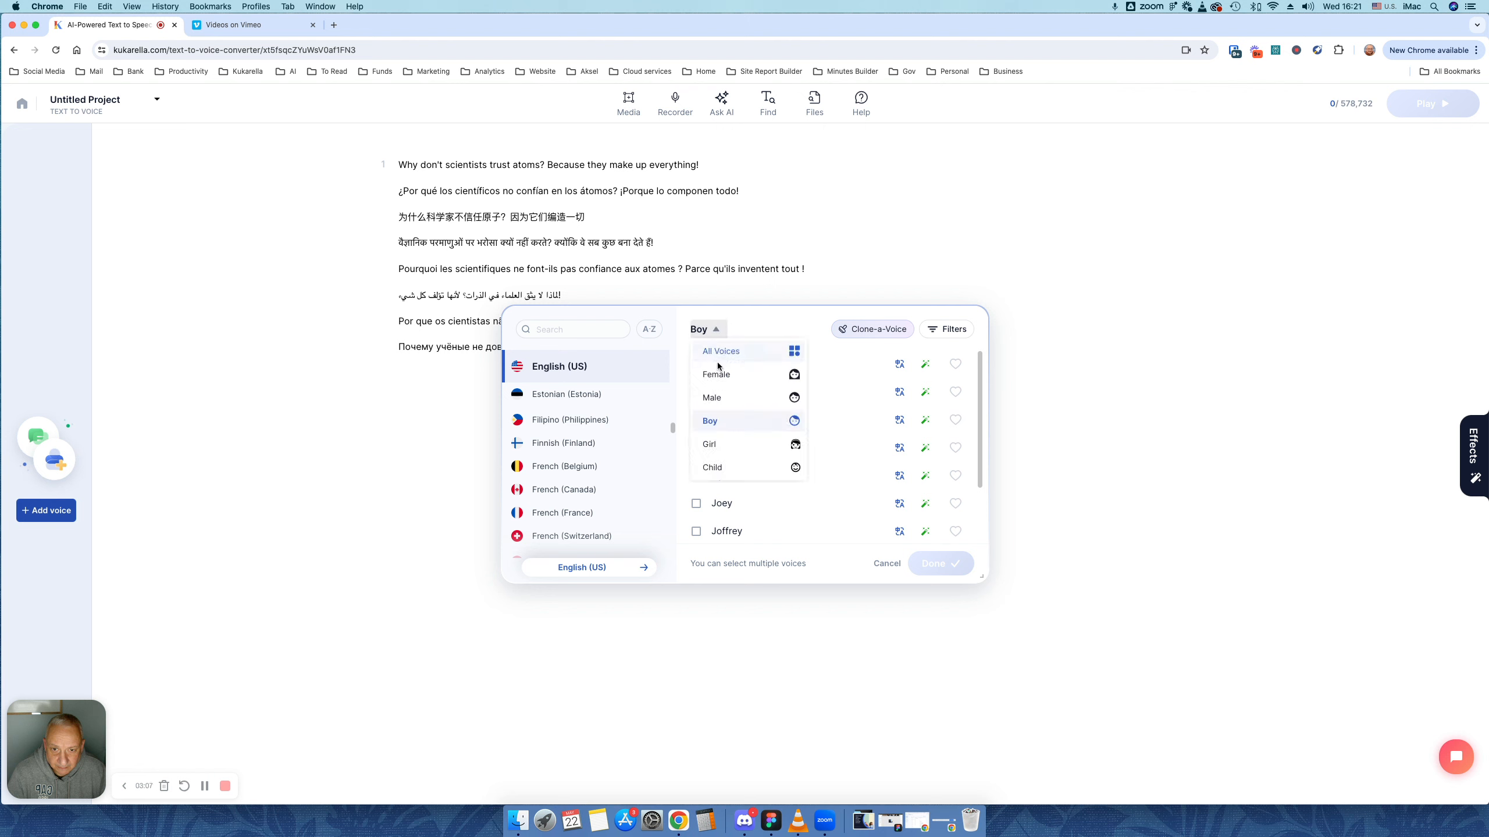
left_click(728, 444)
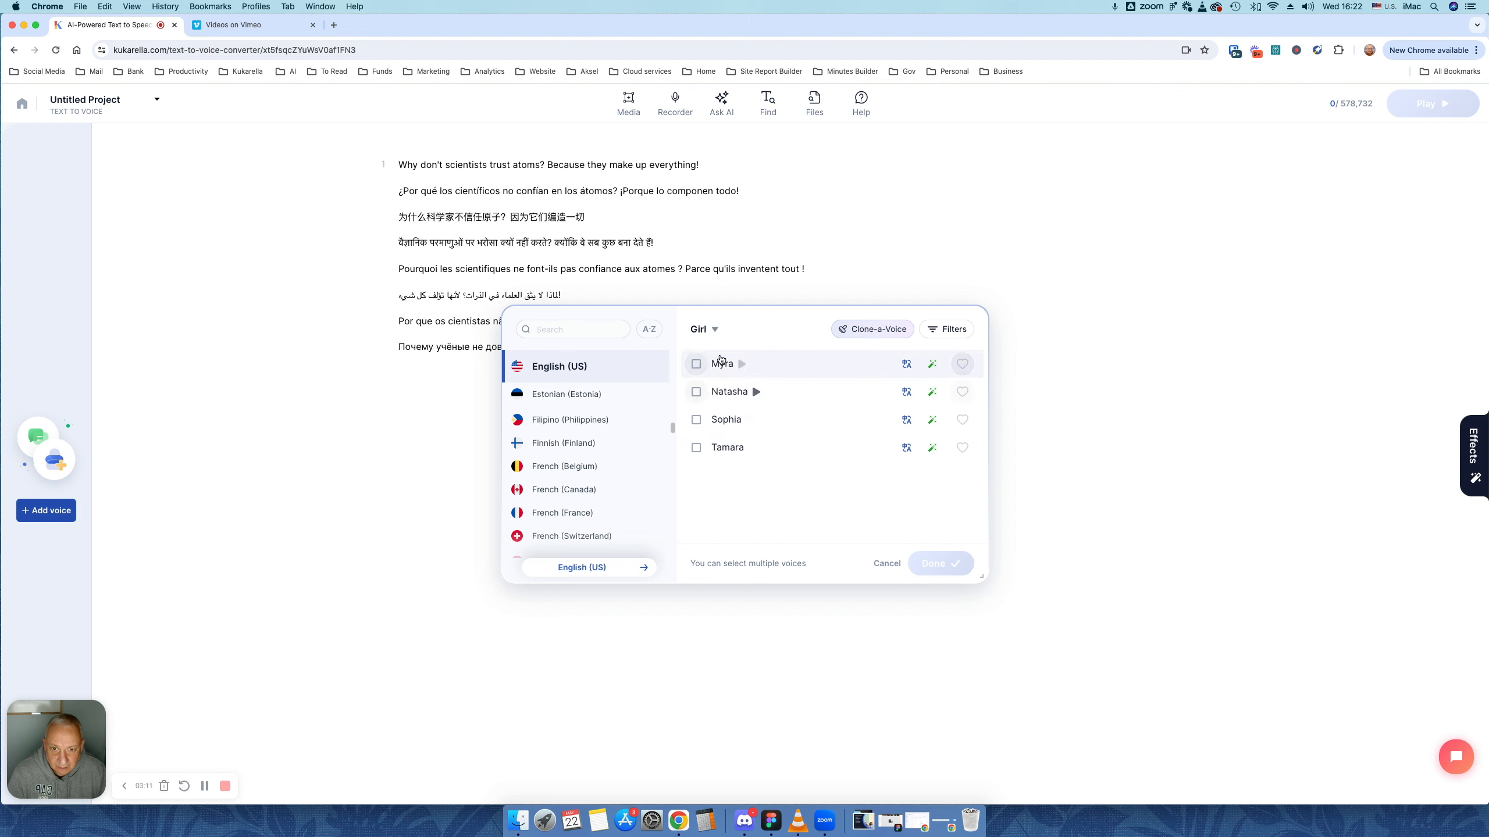
left_click(742, 364)
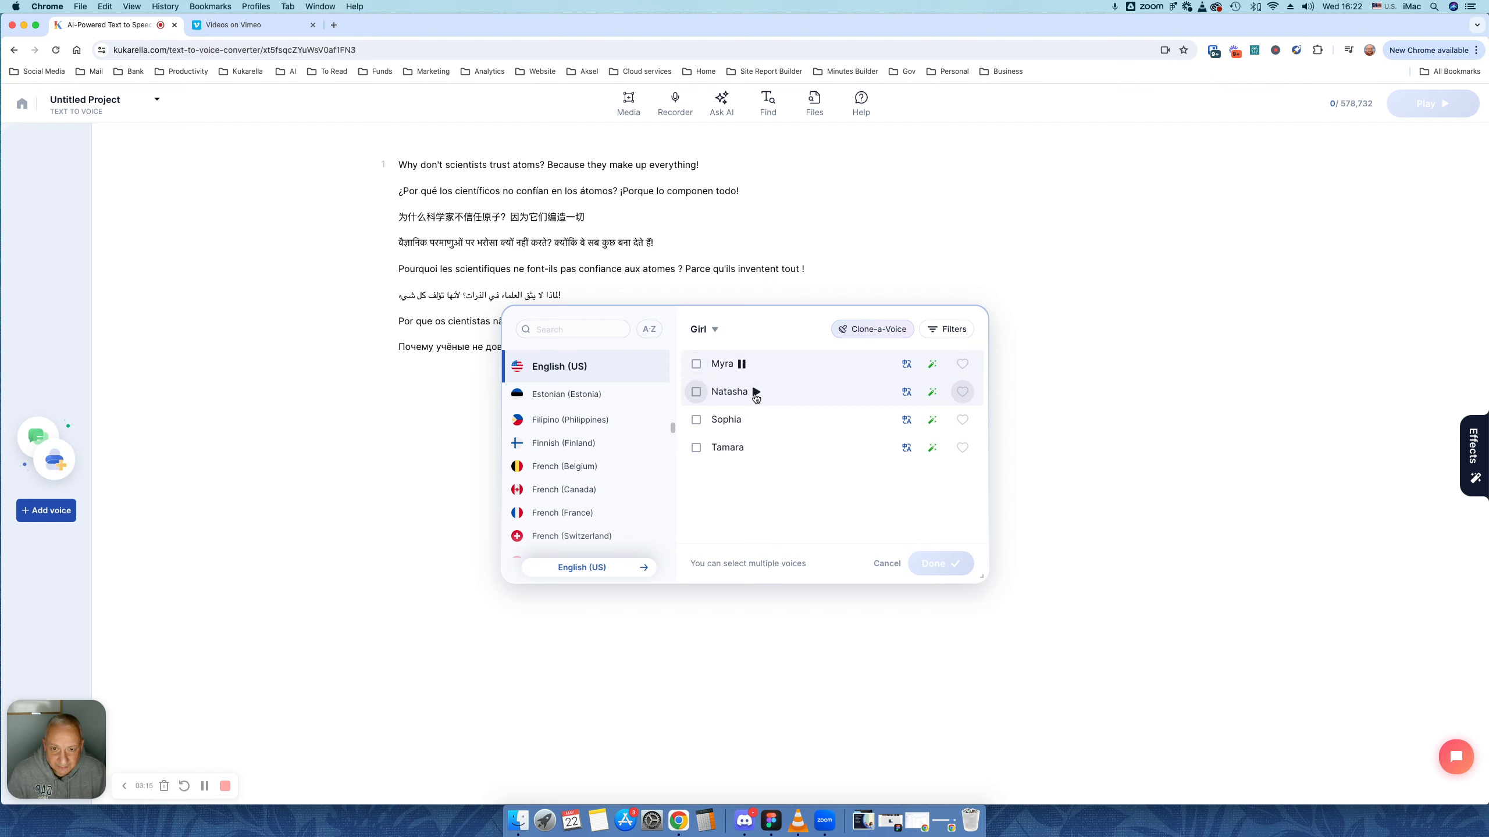
left_click(756, 392)
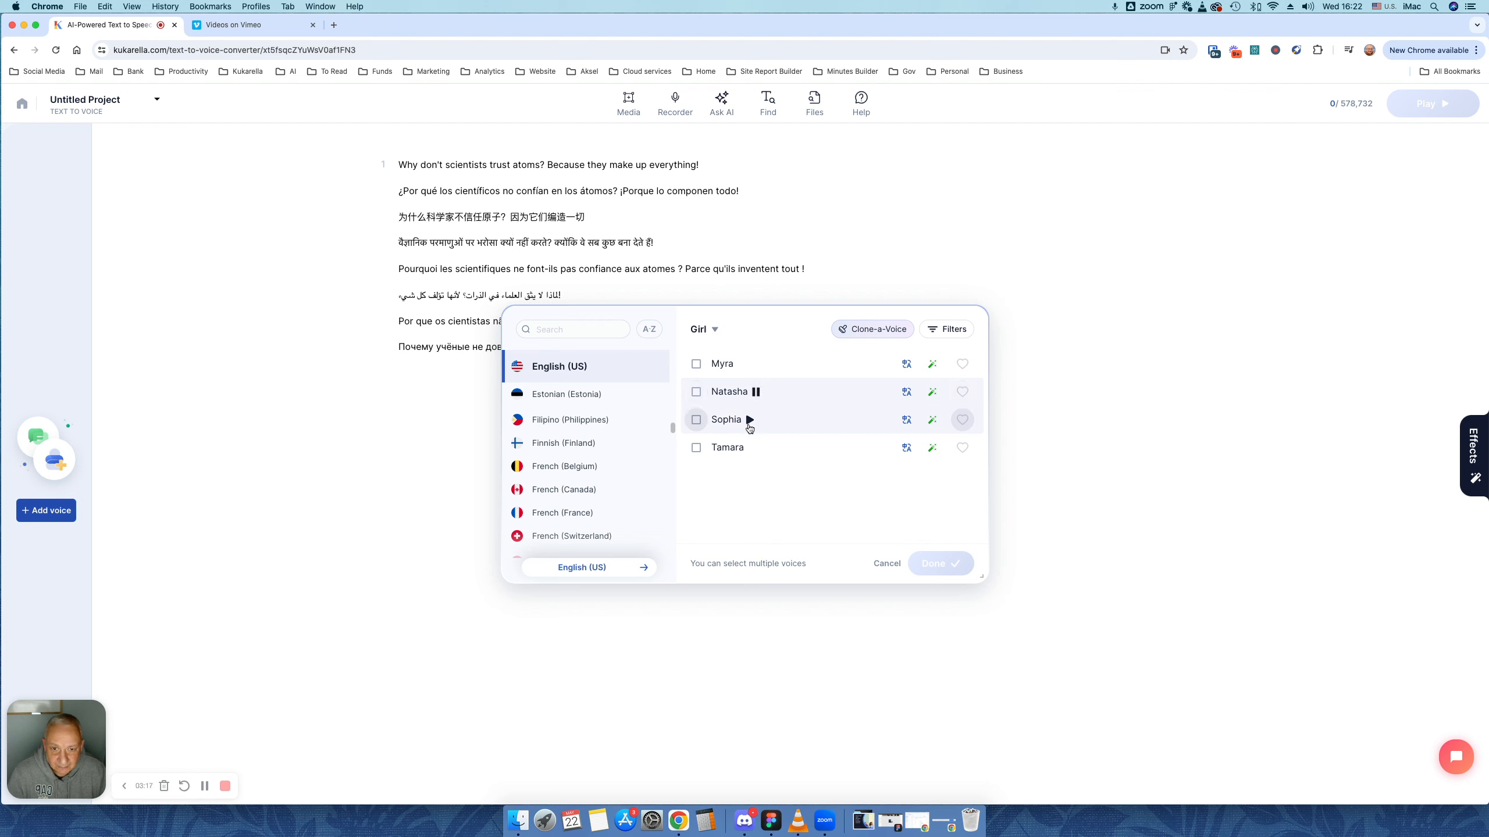
left_click(750, 420)
left_click(749, 420)
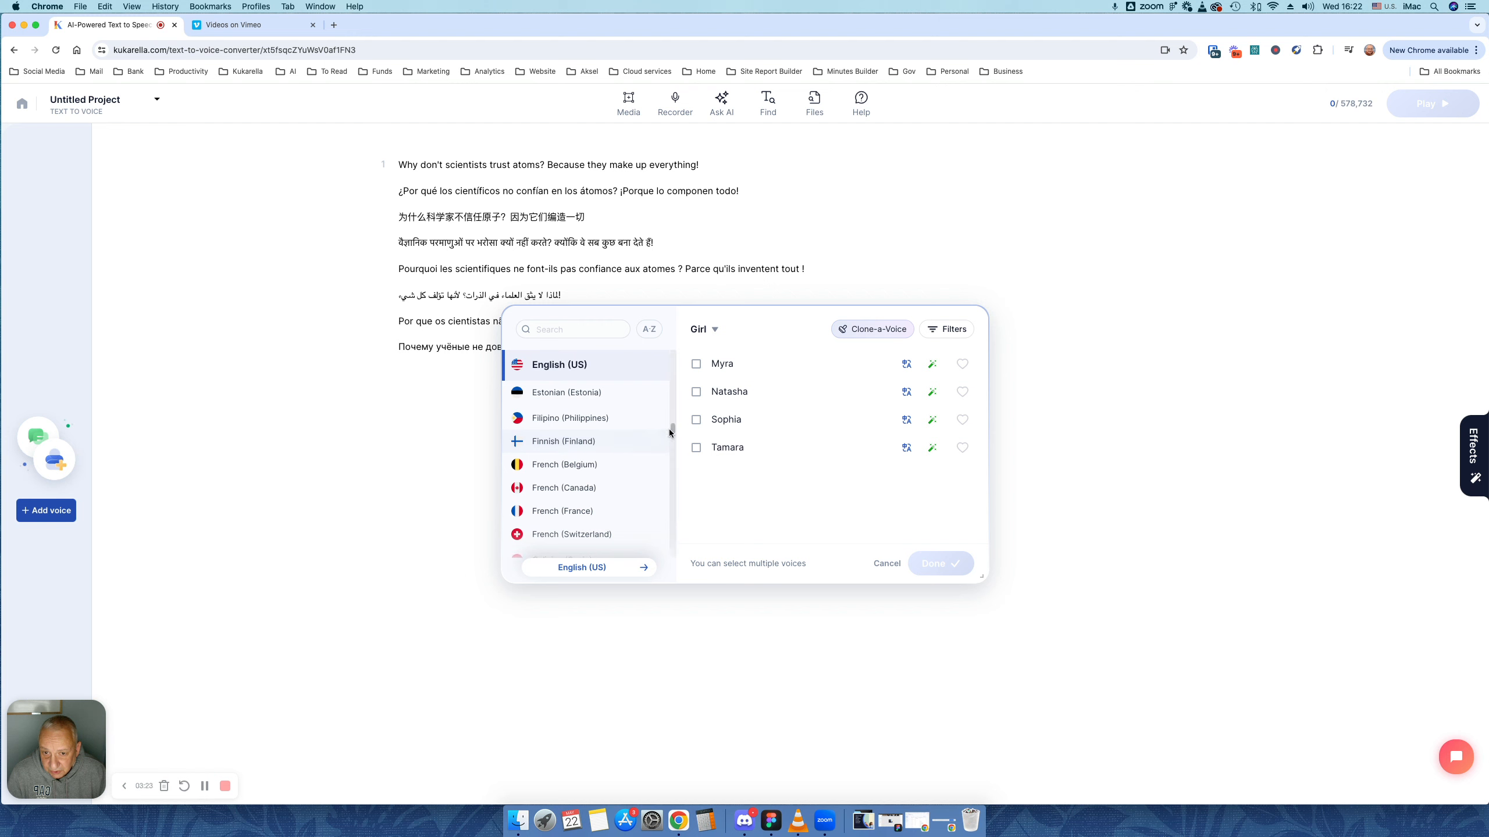
Step: Switch the voice language to Italian (Italy) and preview the Myra voice
left_click_drag(672, 428, 665, 455)
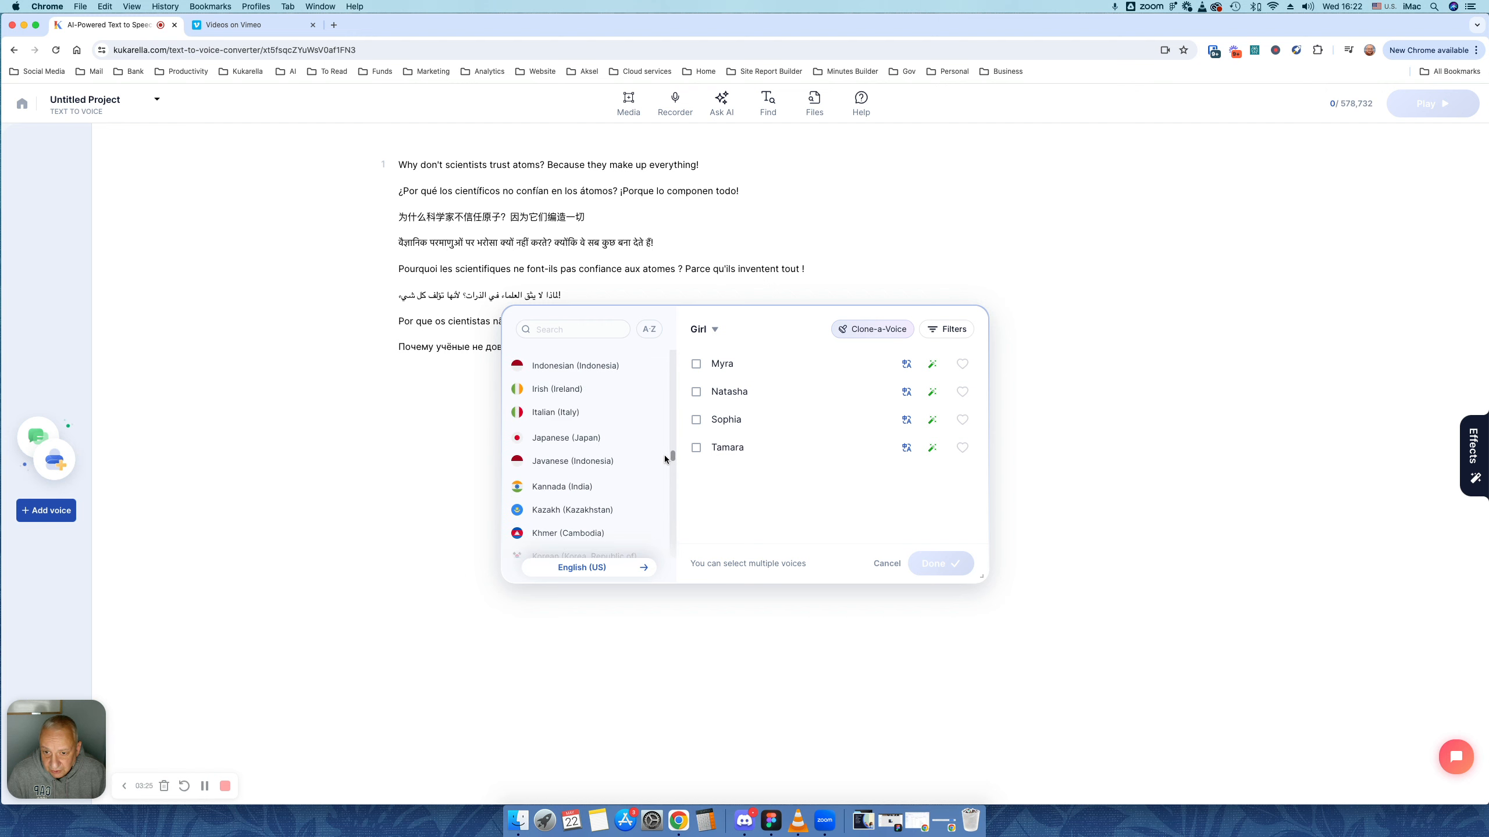
left_click(554, 415)
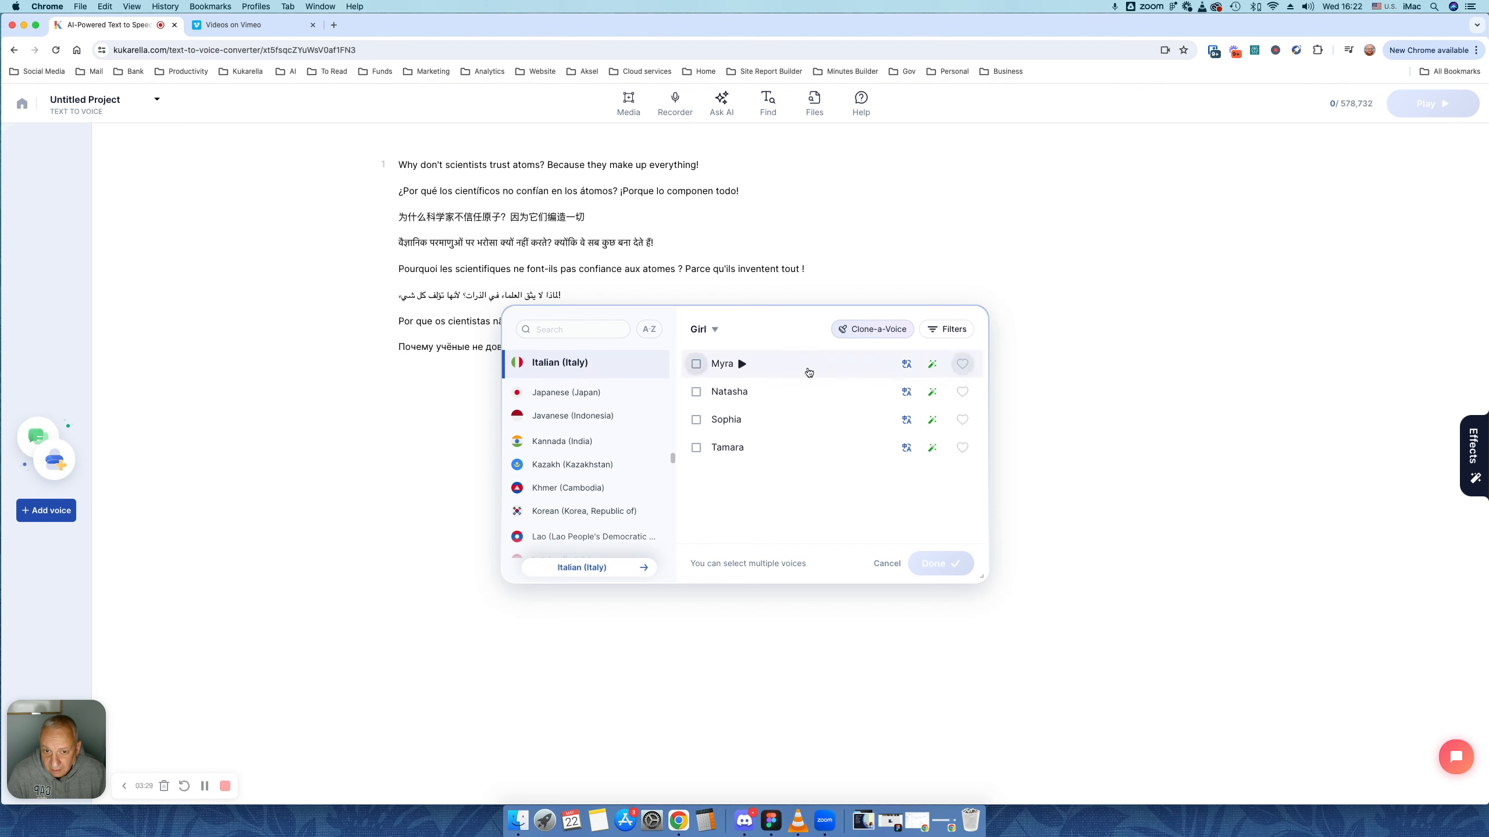
left_click(741, 364)
Step: Switch the voice language to Japanese (Japan) and add the Myra voice to the project
left_click(623, 395)
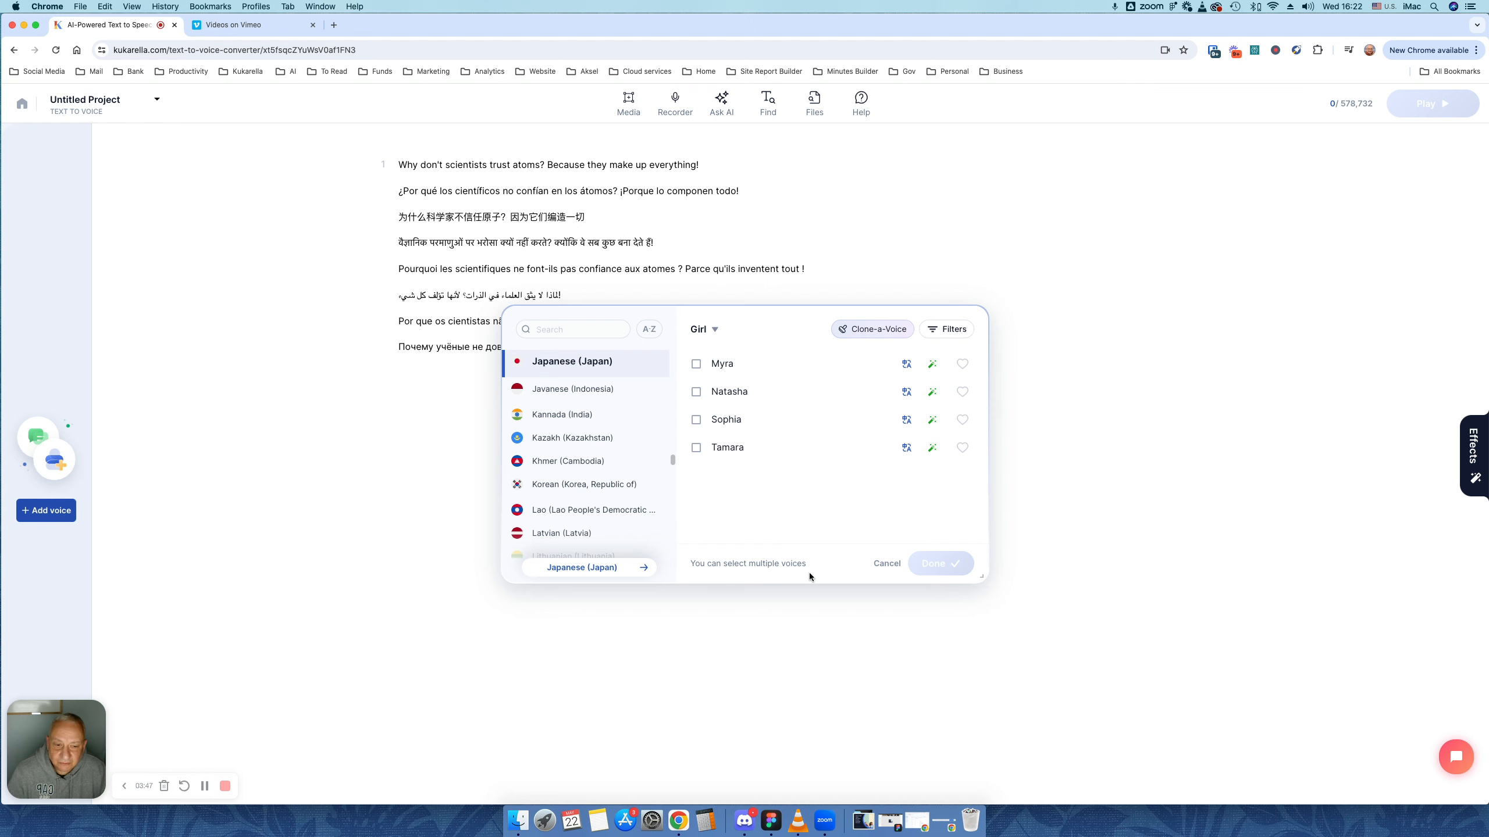
left_click(722, 363)
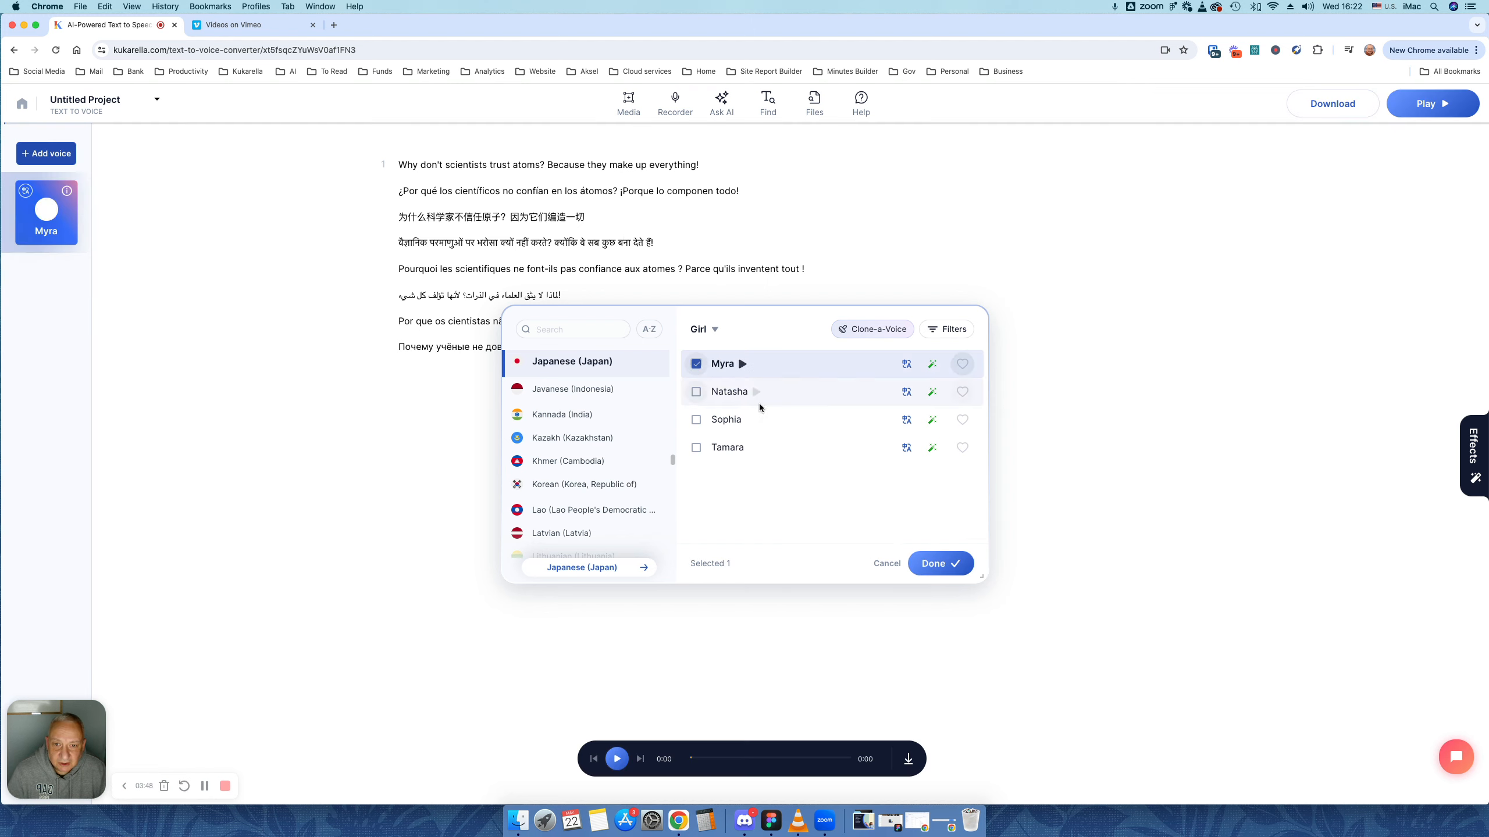
left_click(941, 564)
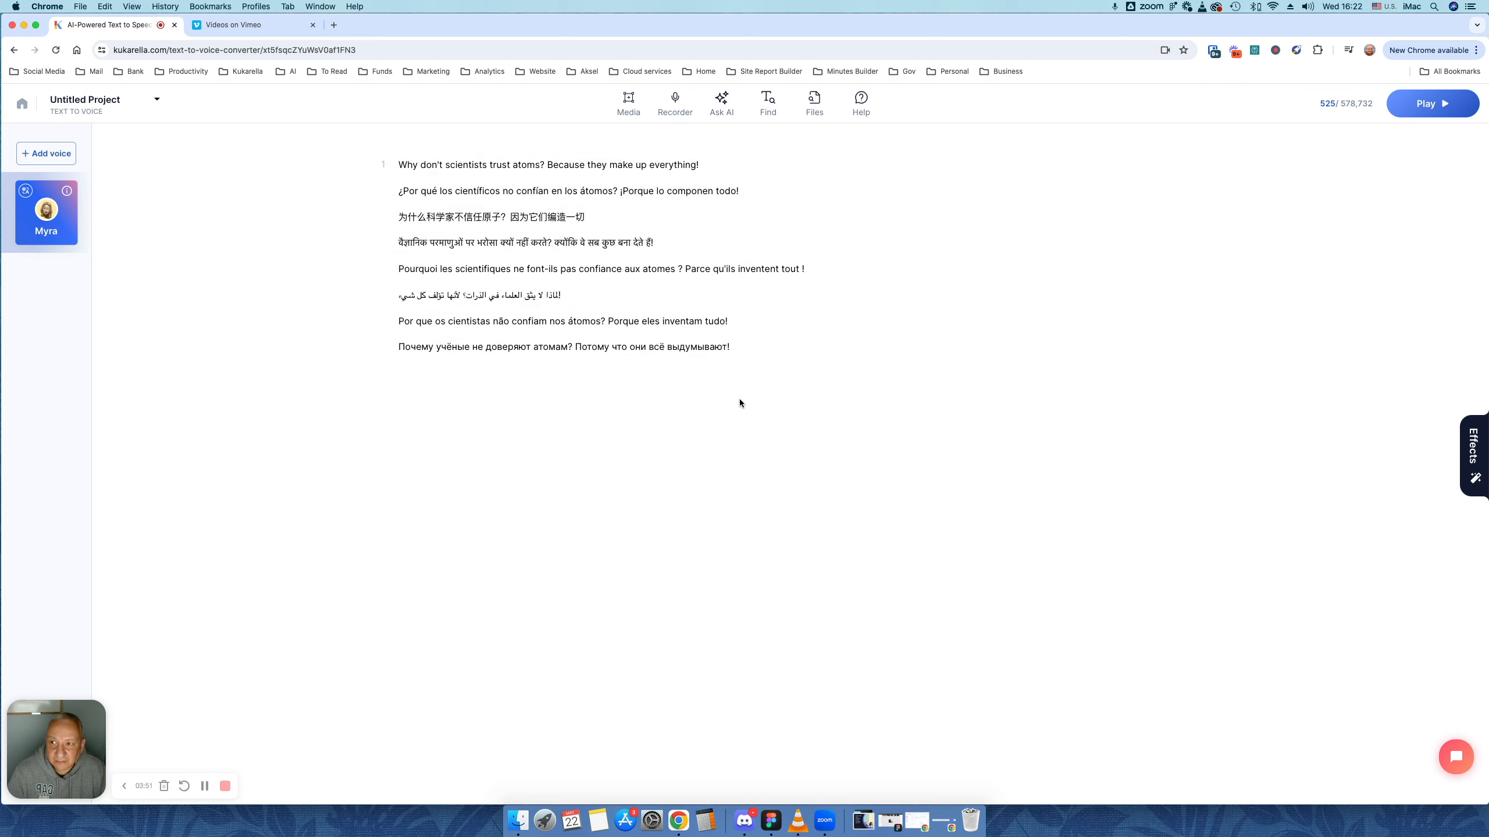
Step: Convert the text to speech with the Myra voice, play the audio and pause it partway through
left_click(1426, 102)
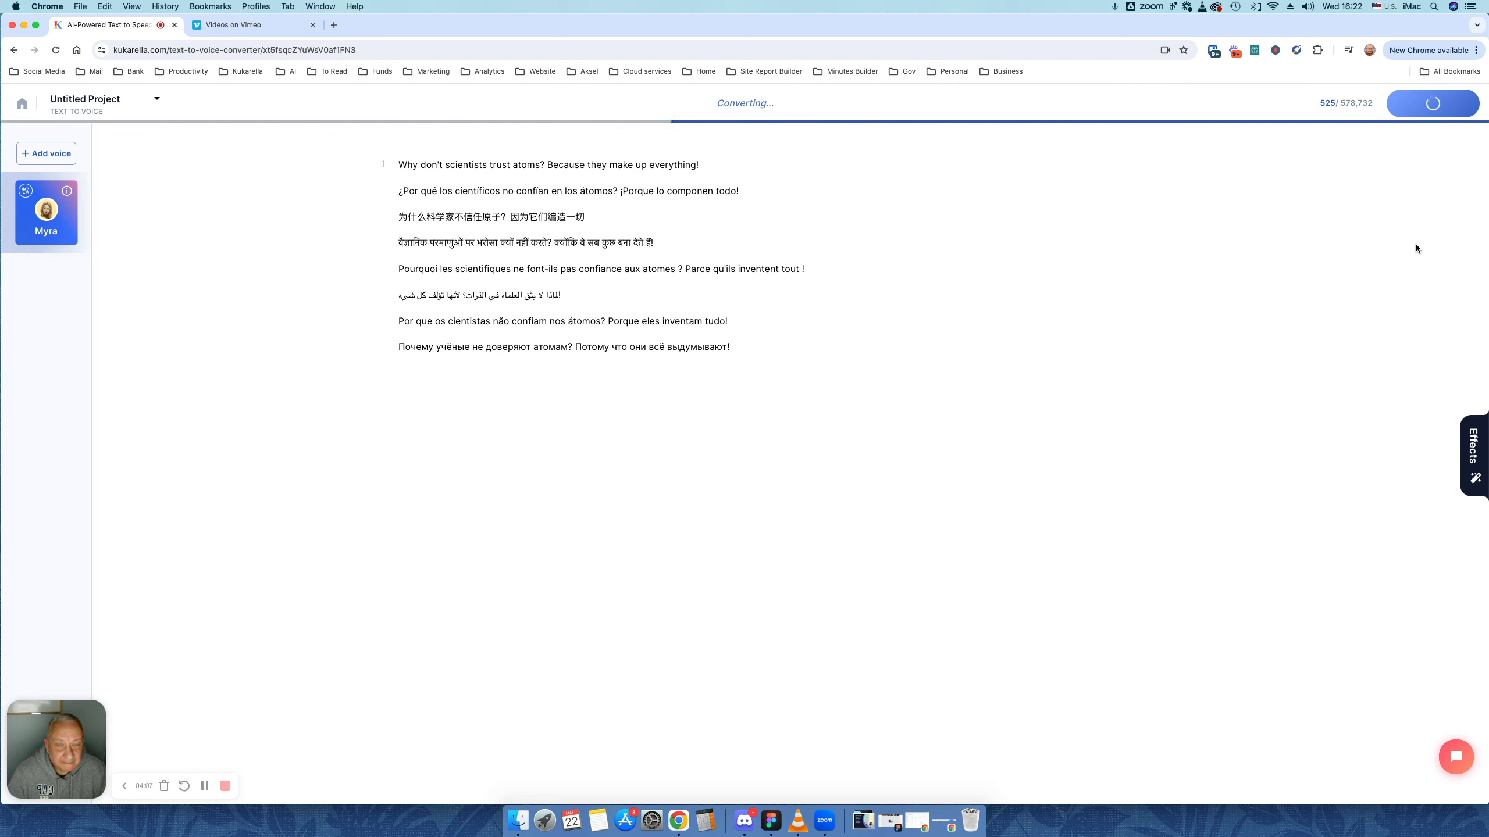
left_click(1448, 114)
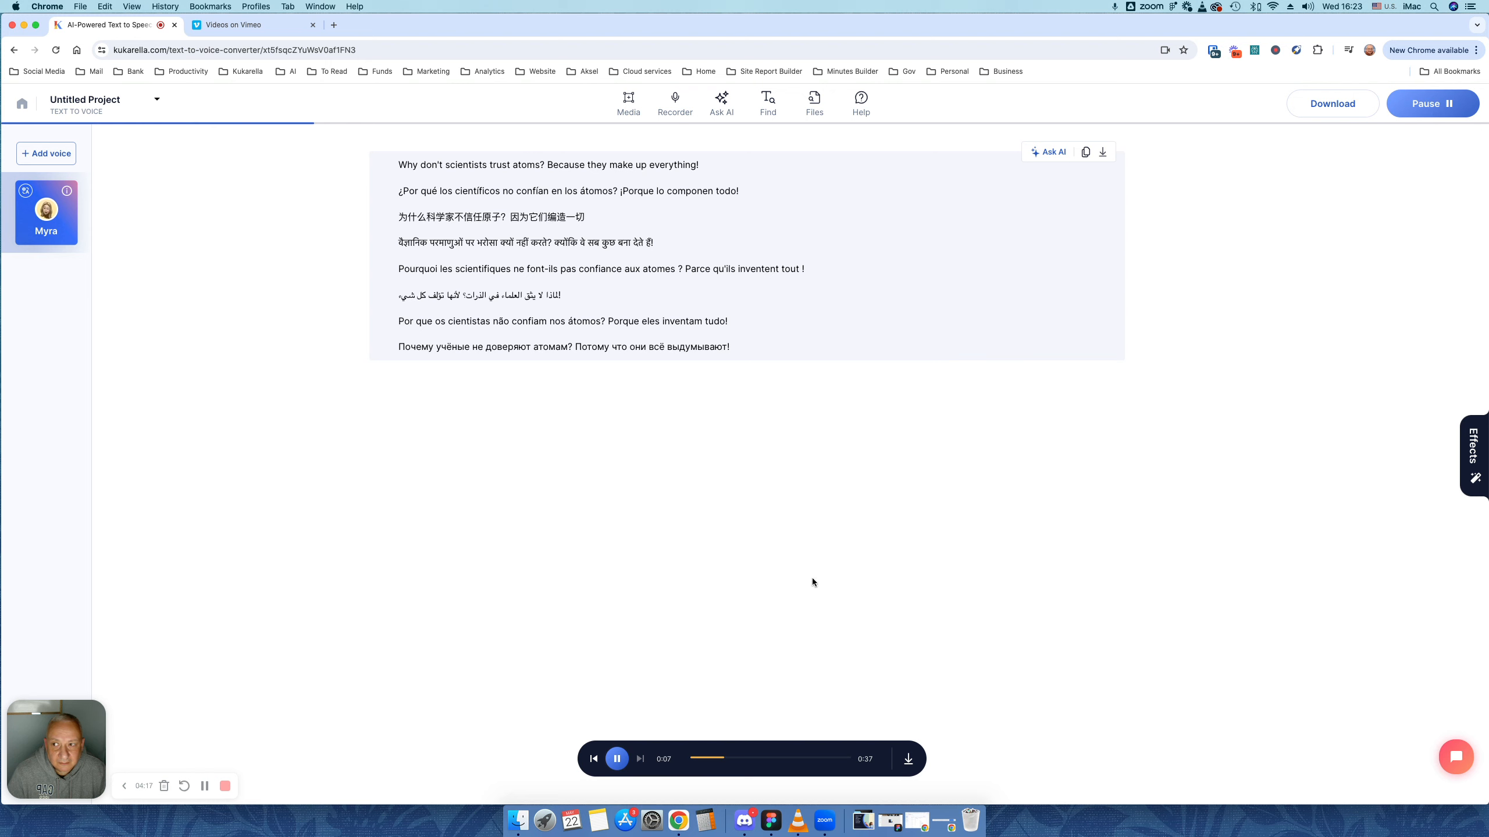
left_click(617, 760)
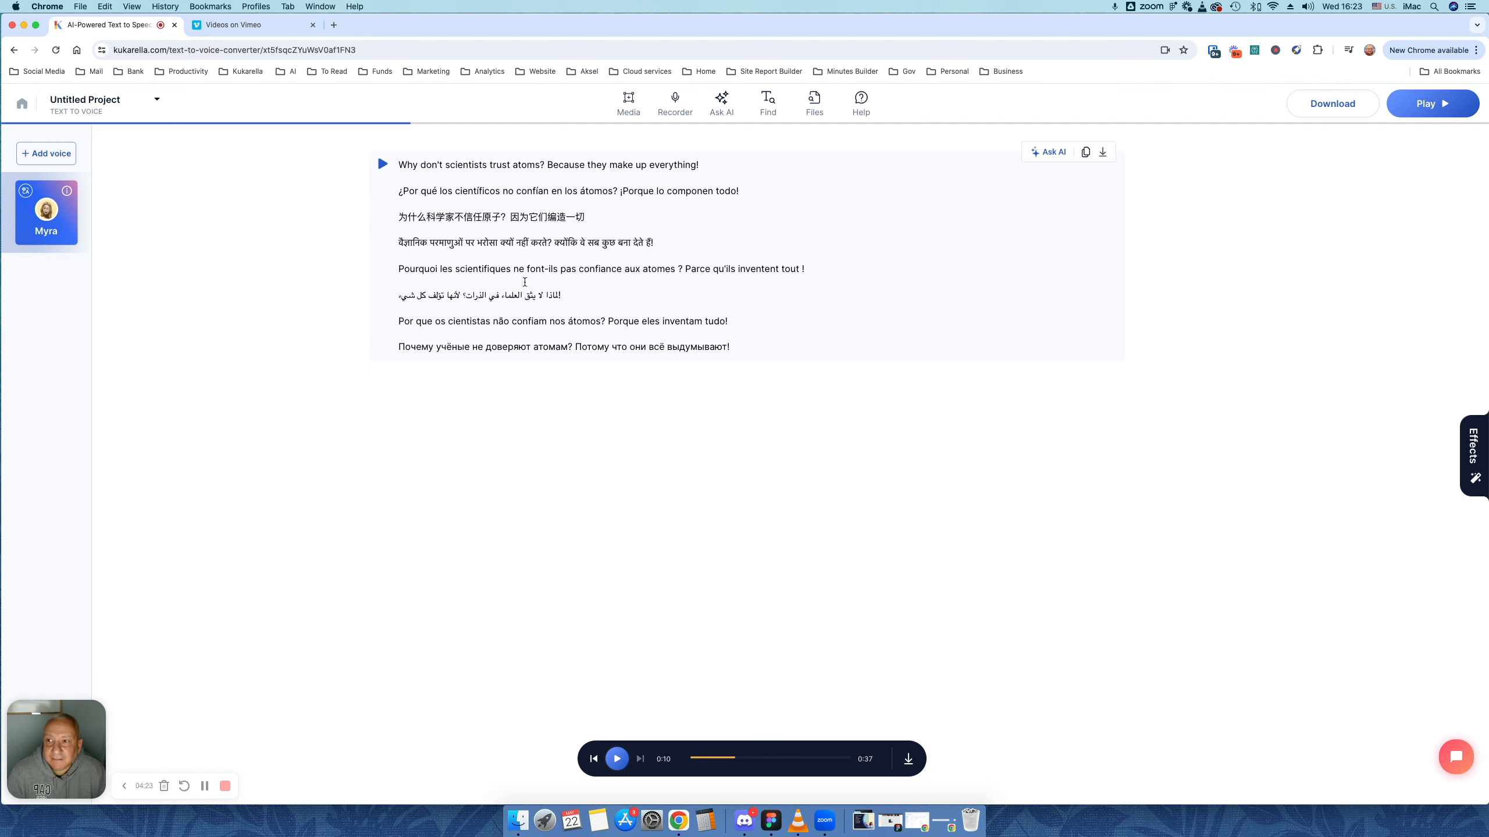
Step: Reopen the voice selection and browse the language list back to its beginning
left_click(46, 153)
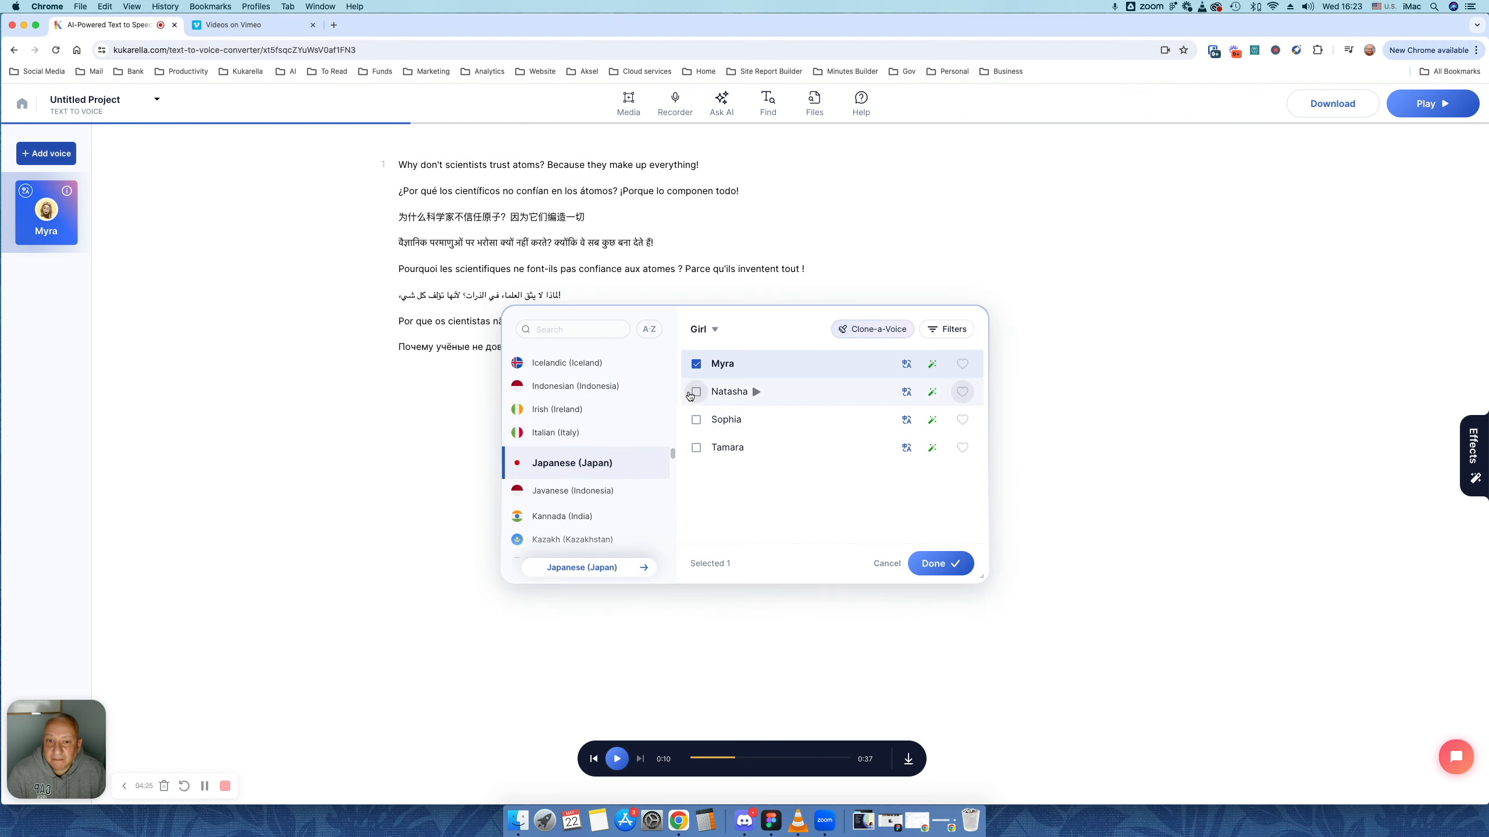
left_click_drag(673, 466, 673, 358)
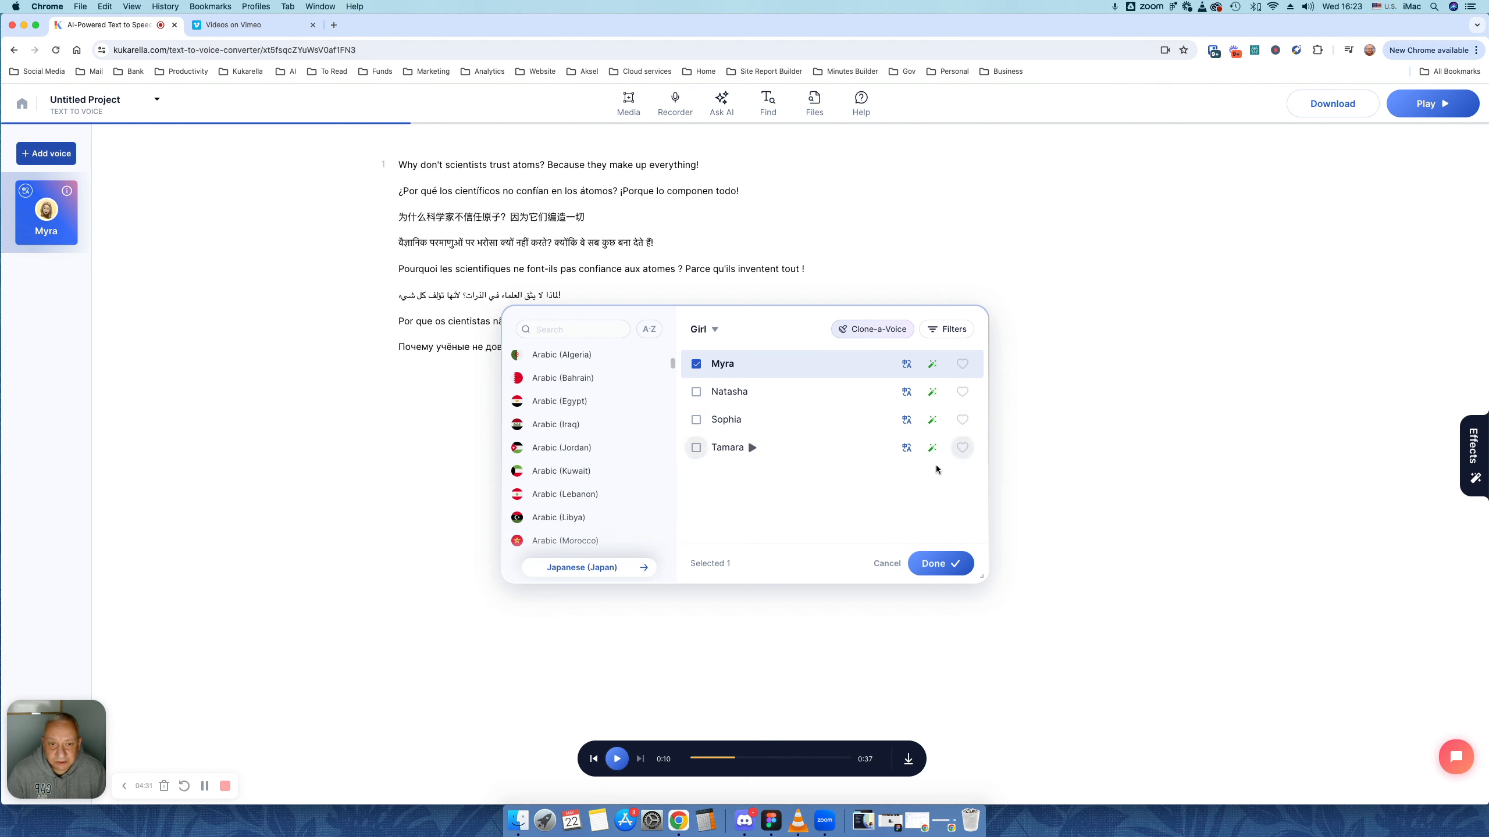